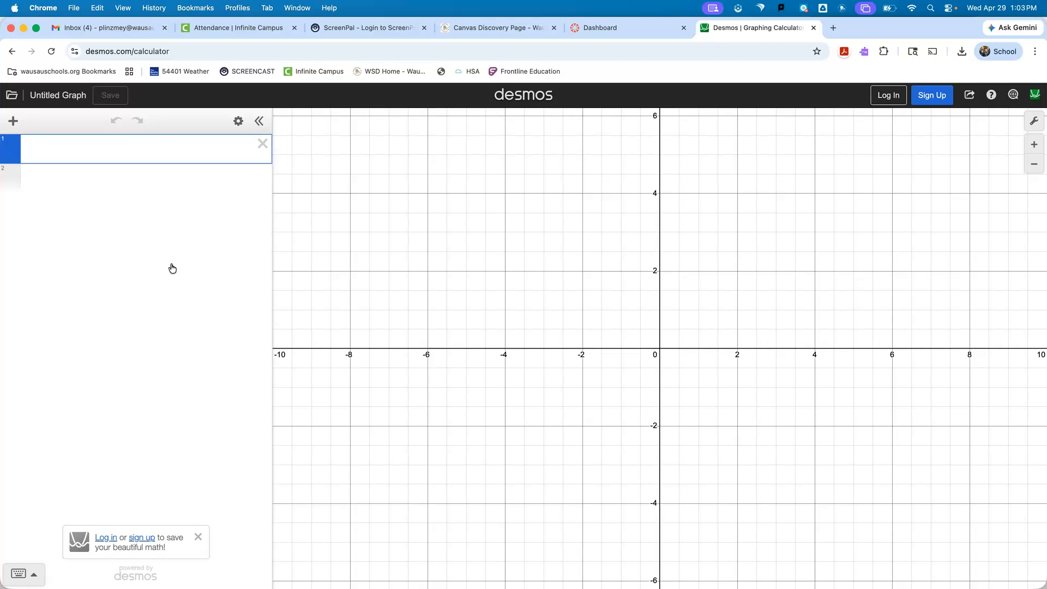
# Step: Insert a table and enter 45, 38 and 42 as the first values of the x₁ column
pyautogui.click(13, 121)
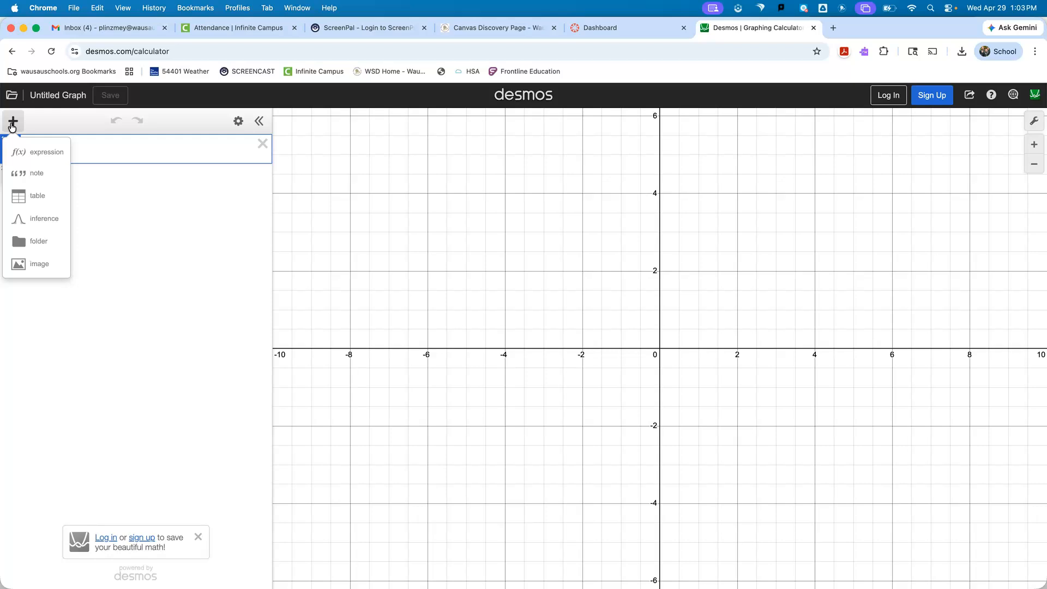
pyautogui.click(36, 195)
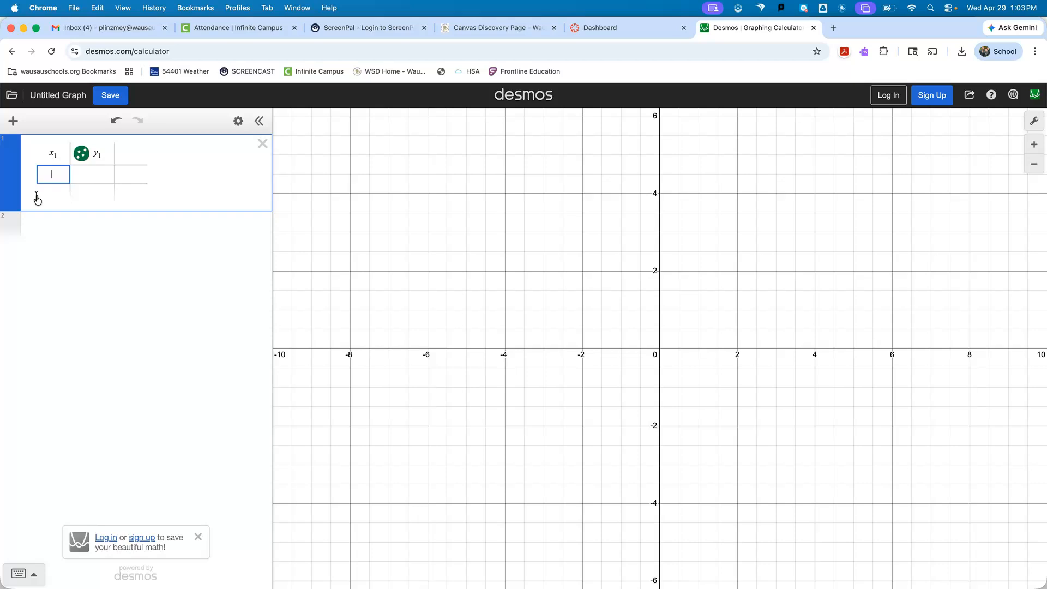
pyautogui.write('45')
pyautogui.press('Return')
pyautogui.write('38')
pyautogui.press('Return')
pyautogui.write('31')
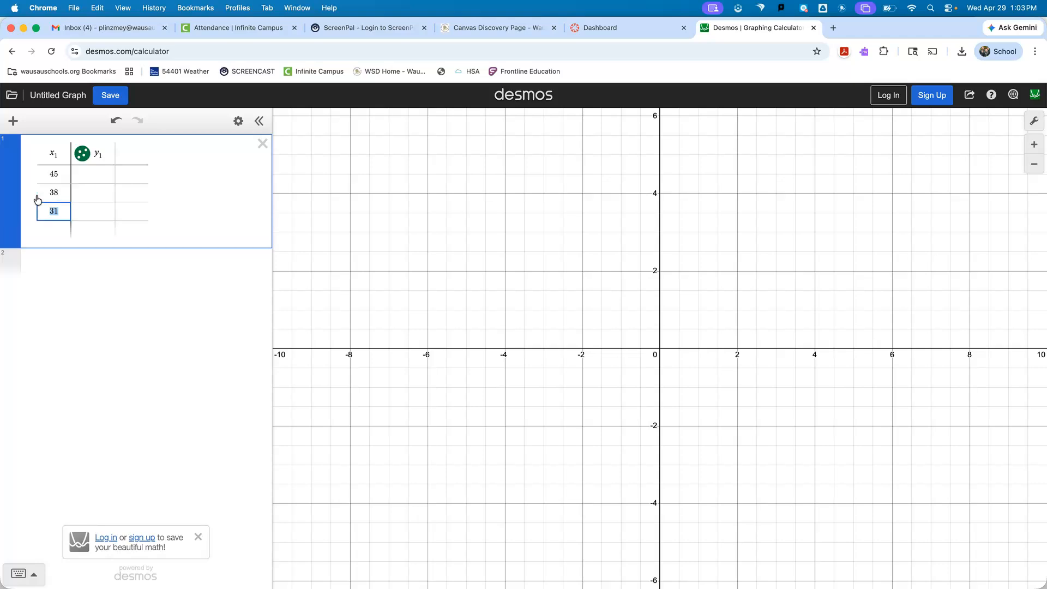
pyautogui.write('42')
pyautogui.press('Return')
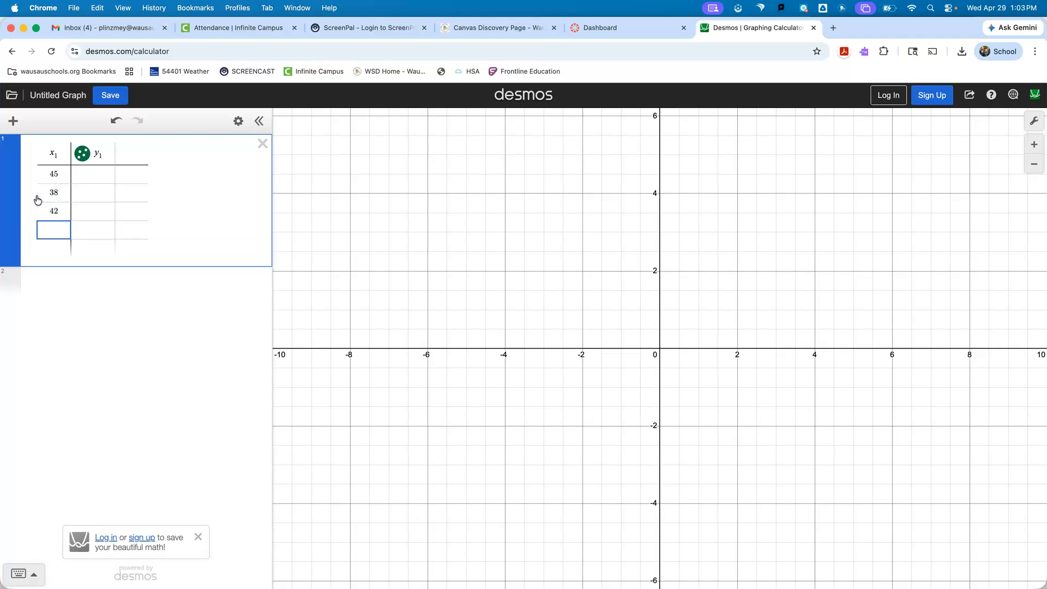
# Step: Continue the x₁ column with the values 35, 48, 40 and 41
pyautogui.write('35')
pyautogui.press('Return')
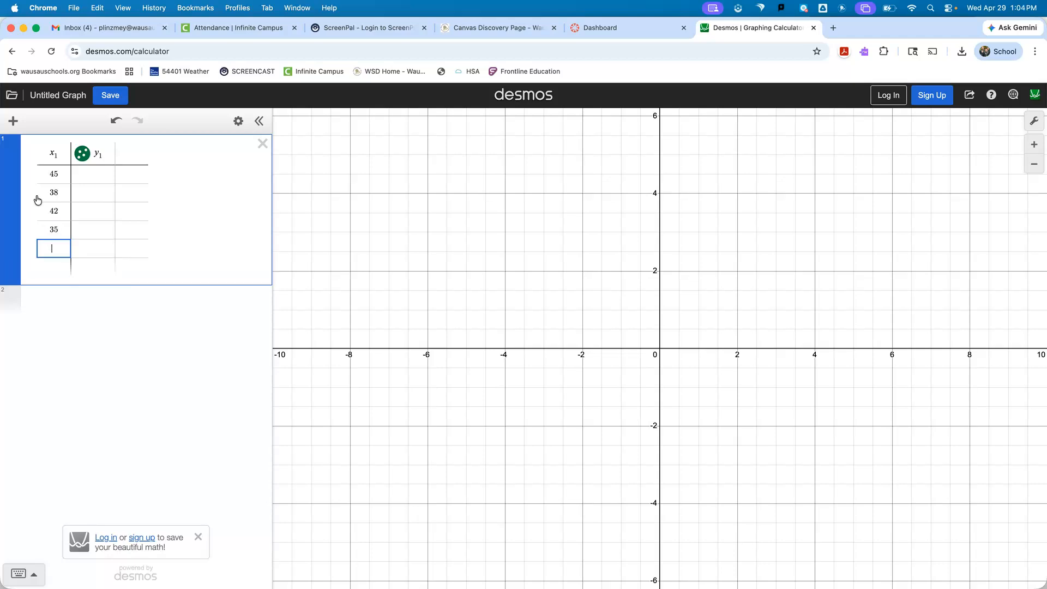
pyautogui.write('48')
pyautogui.press('Return')
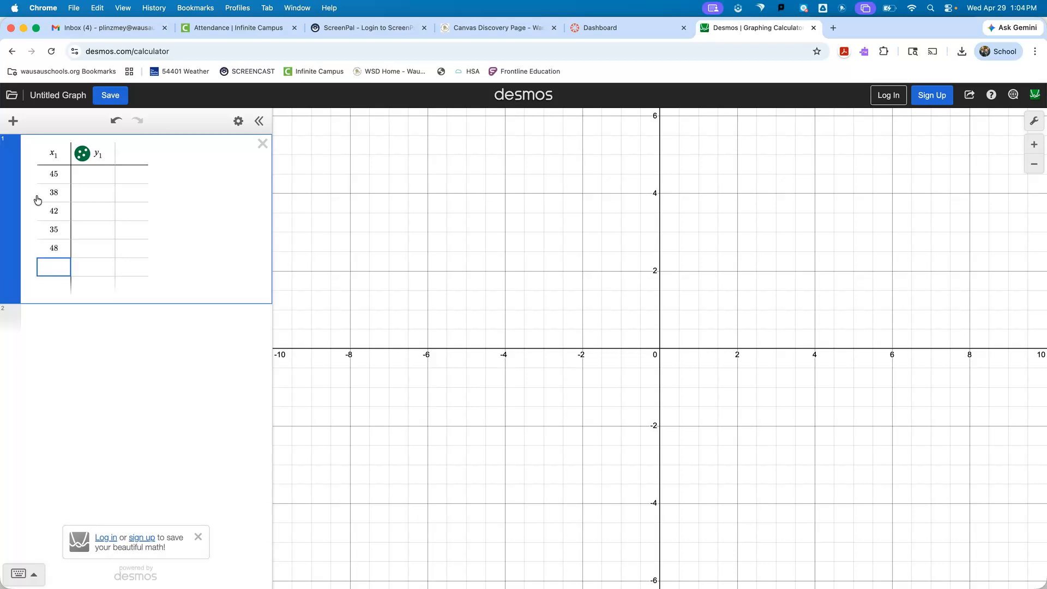
pyautogui.write('40')
pyautogui.press('Return')
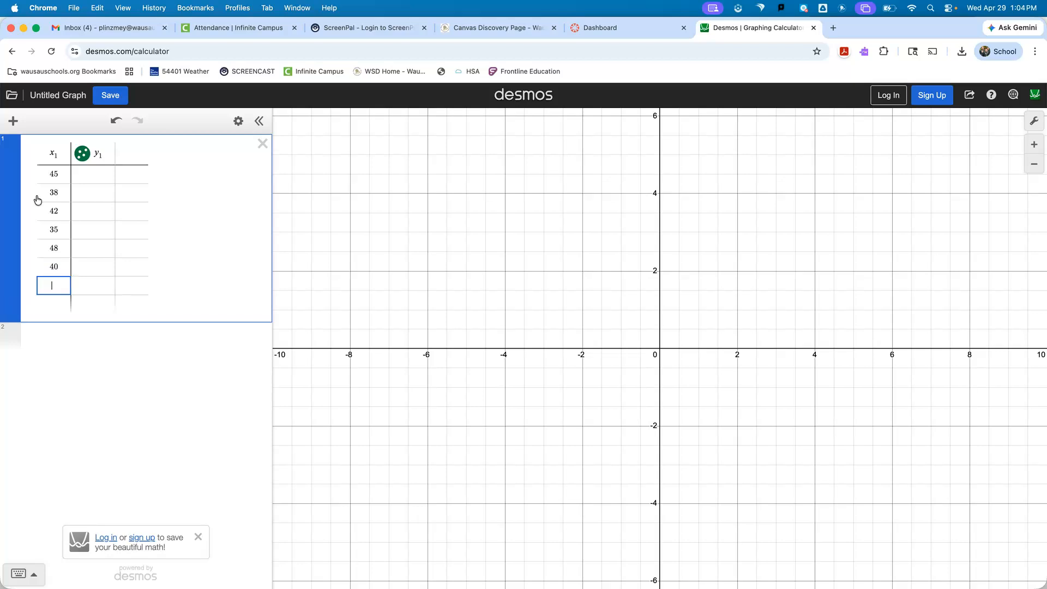
pyautogui.write('41')
pyautogui.press('Return')
# Step: Add 32, 46 and 39 as the last three values of the x₁ column
pyautogui.write('32')
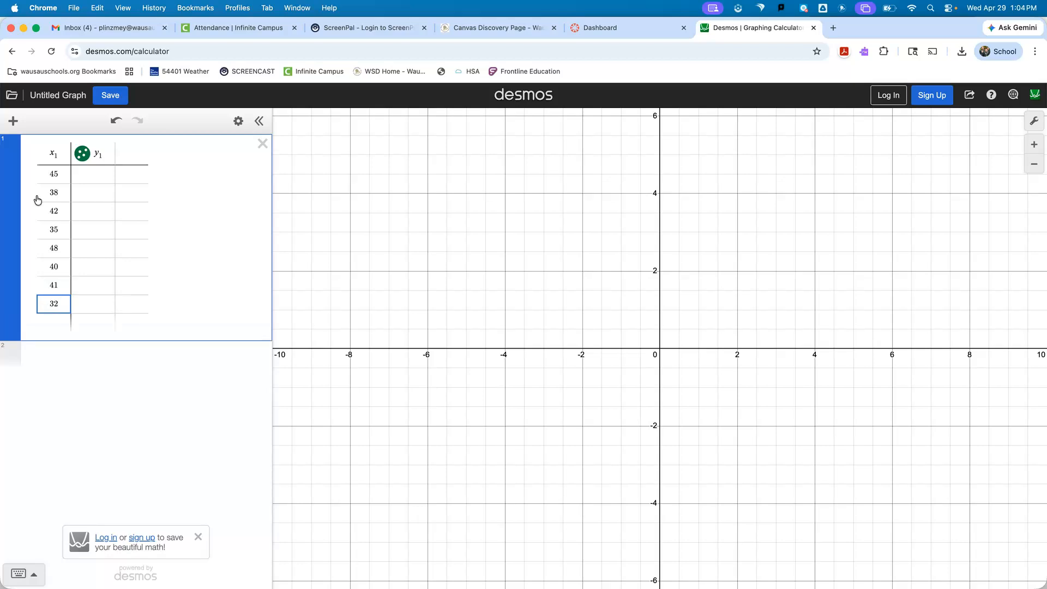
pyautogui.press('Return')
pyautogui.write('46')
pyautogui.press('Return')
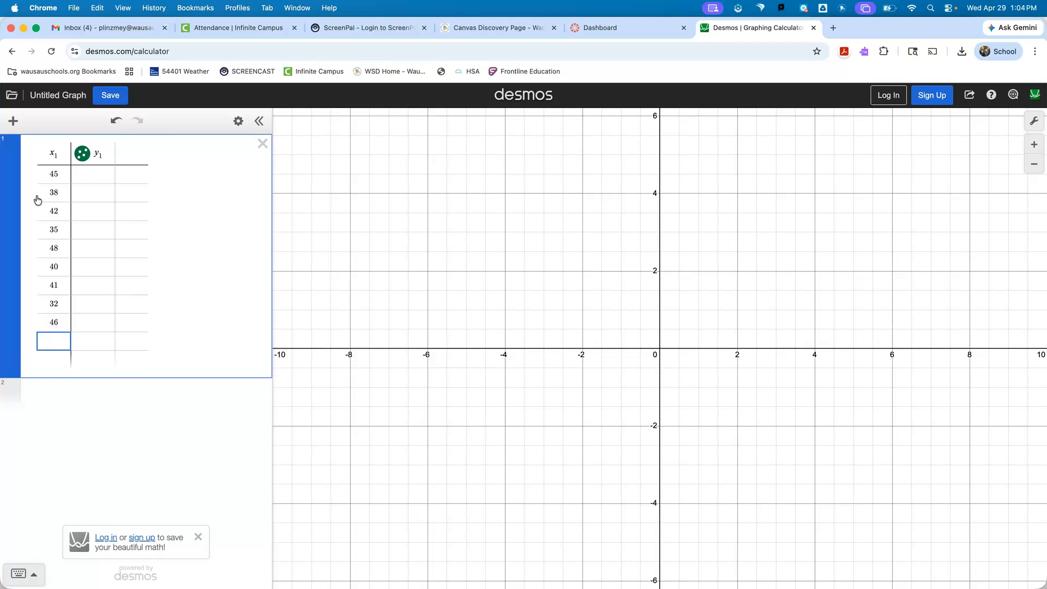
pyautogui.write('39')
# Step: Try to insert the boxplot function in the x₁ cell containing 39, and erase that cell's entry
pyautogui.click(35, 574)
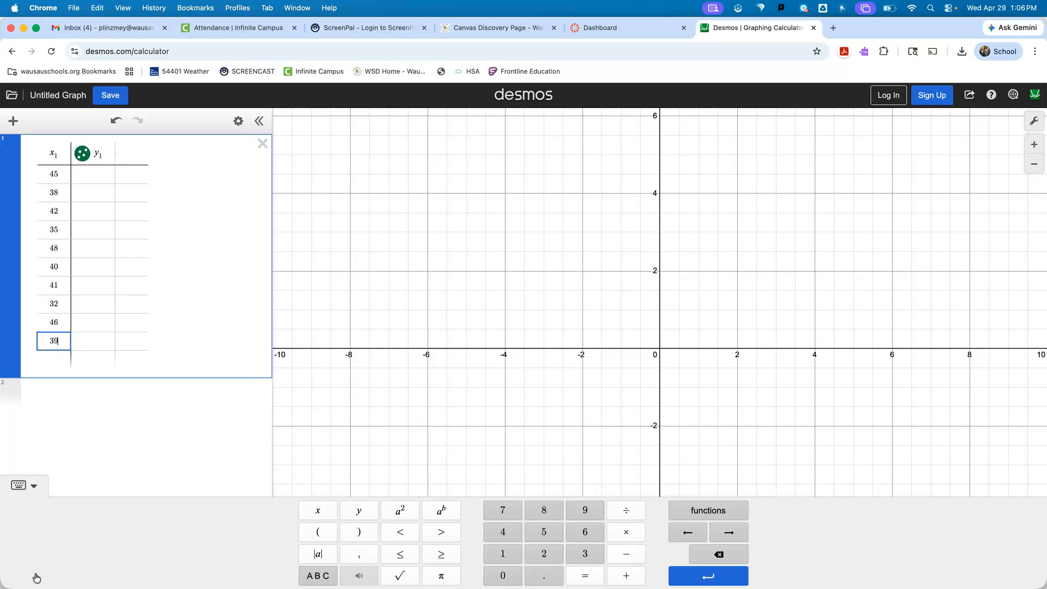
pyautogui.click(732, 513)
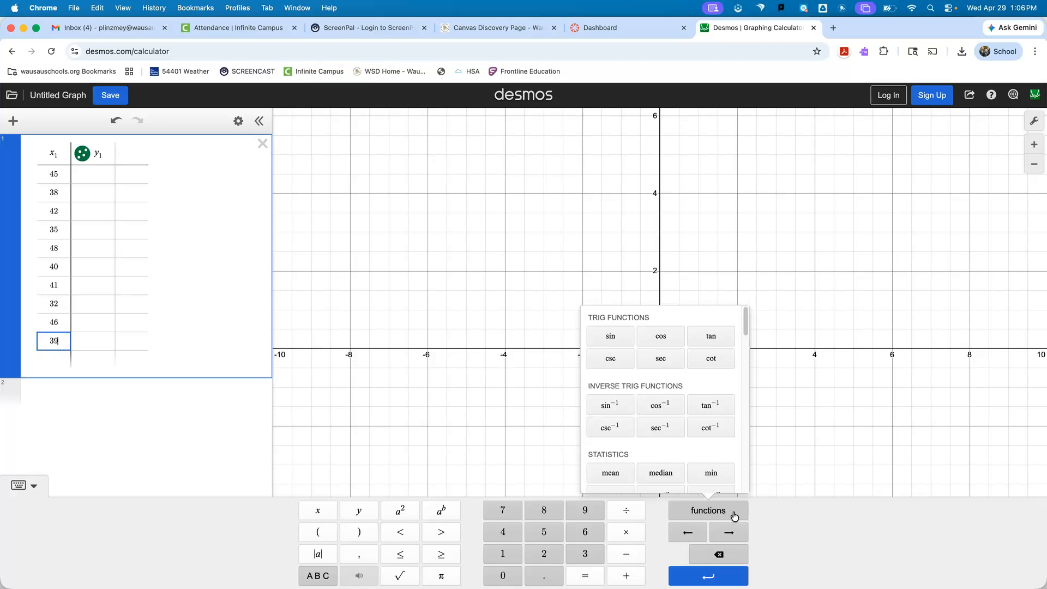
pyautogui.moveTo(747, 320); pyautogui.dragTo(748, 370)
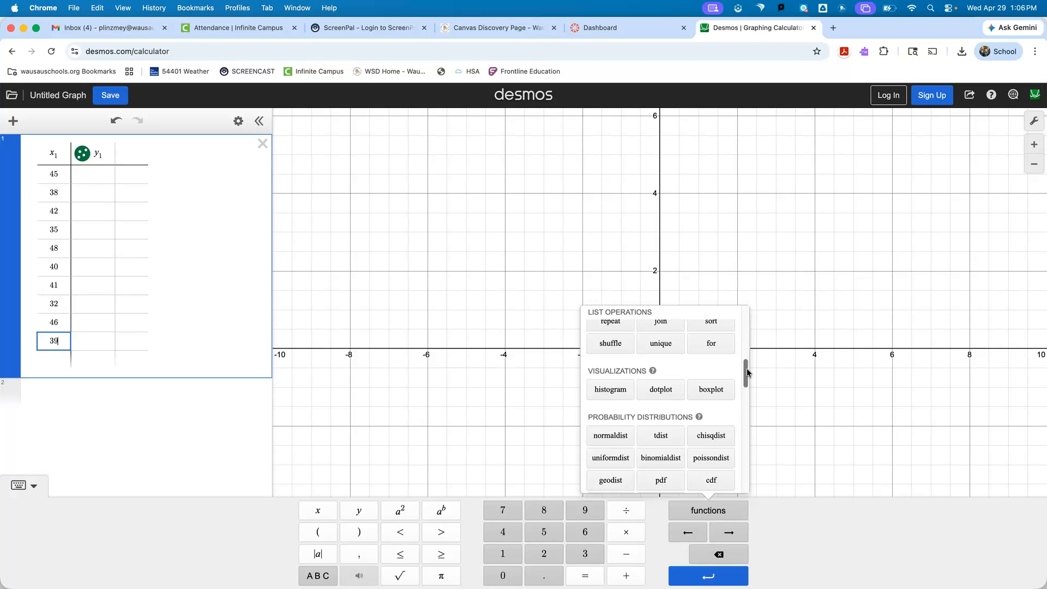
pyautogui.click(711, 389)
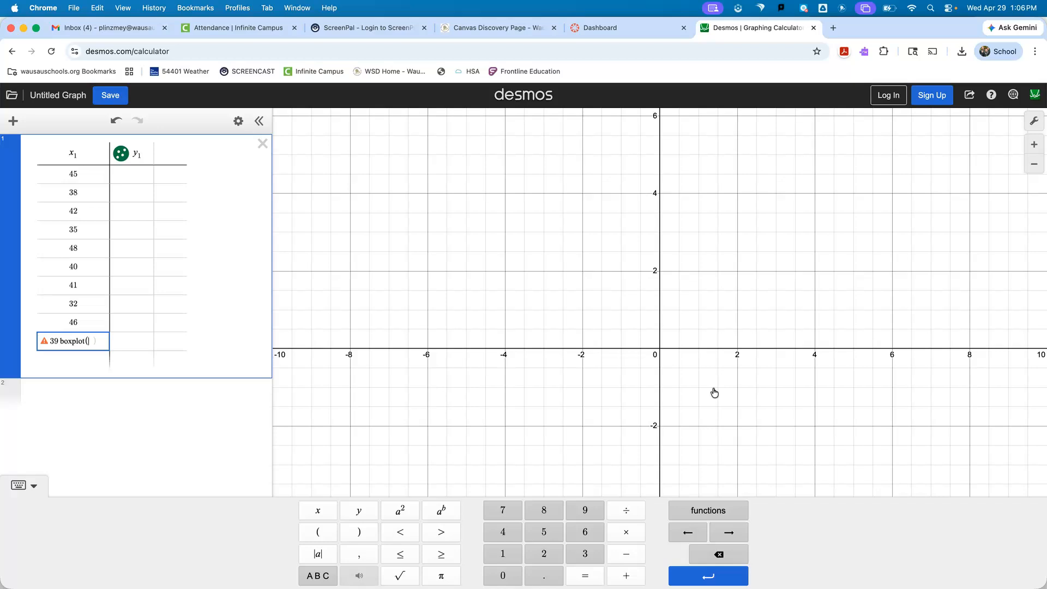
pyautogui.press('BackSpace')
pyautogui.press('BackSpace')
pyautogui.press('BackSpace')
pyautogui.press('BackSpace')
pyautogui.press('BackSpace')
pyautogui.press('BackSpace')
pyautogui.press('BackSpace')
pyautogui.press('BackSpace')
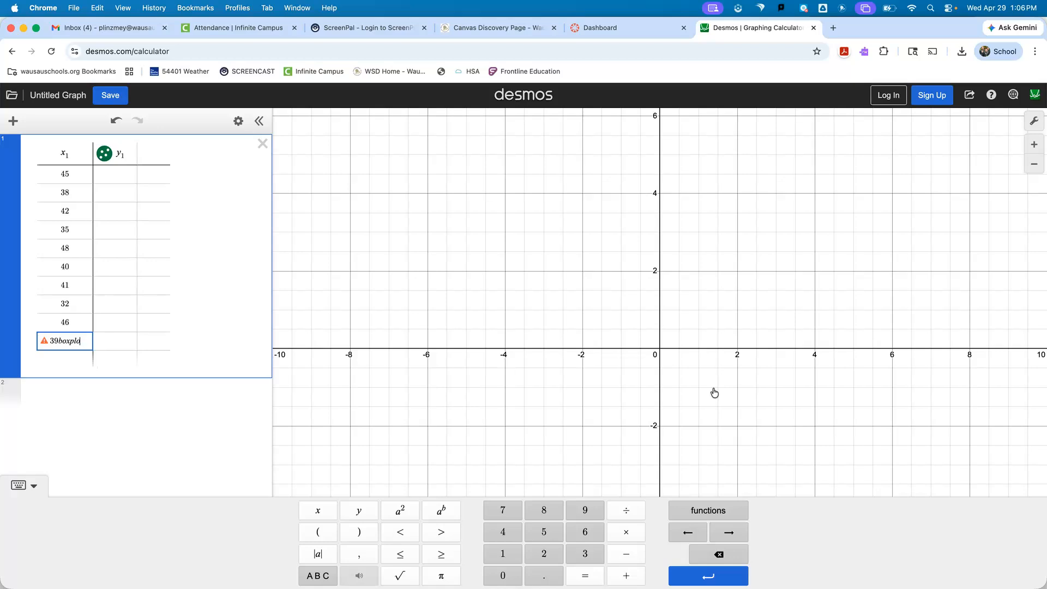
pyautogui.press('BackSpace')
pyautogui.press('BackSpace')
pyautogui.press('BackSpace')
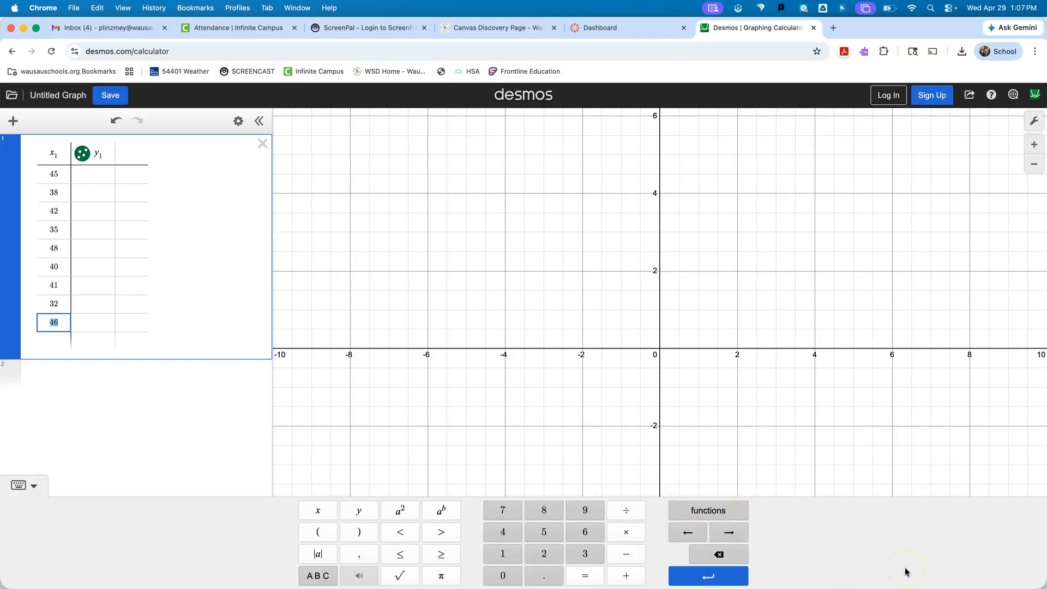
# Step: Try to insert the boxplot function in the x₁ cell containing 46, and remove that row
pyautogui.click(719, 510)
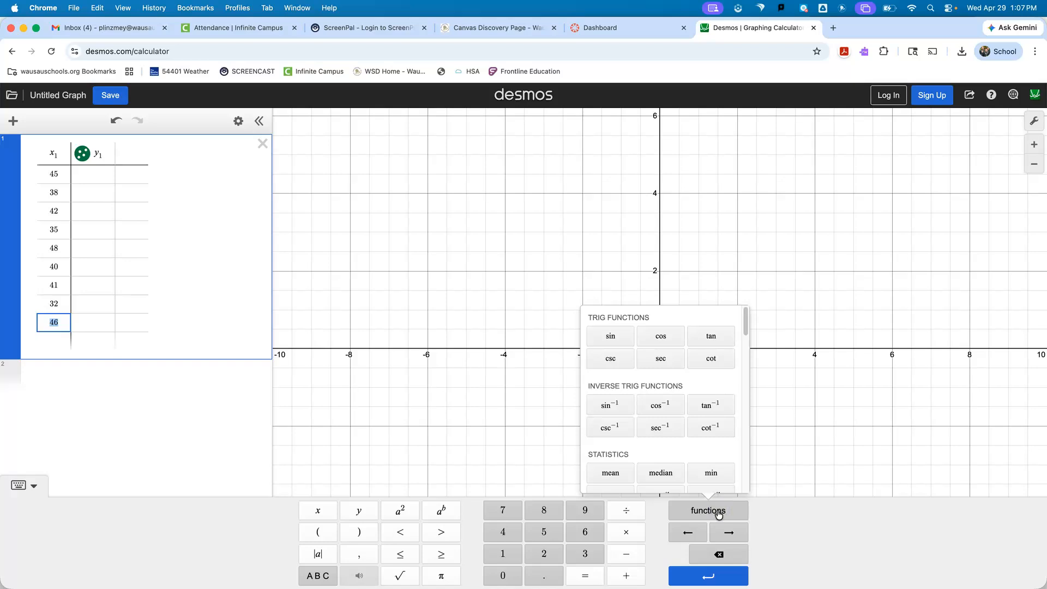
pyautogui.moveTo(745, 325); pyautogui.dragTo(740, 375)
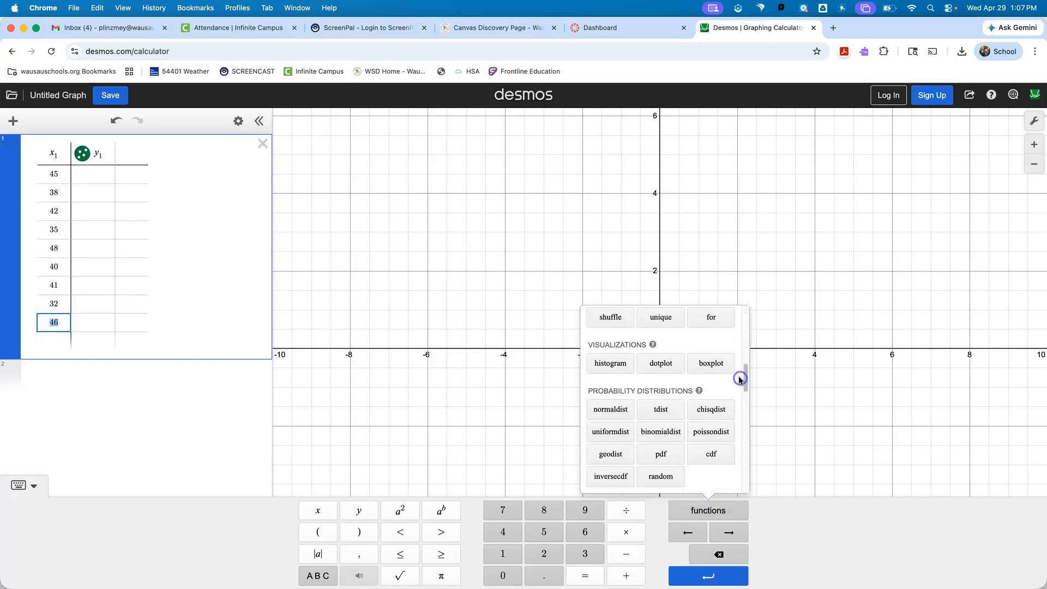
pyautogui.click(712, 364)
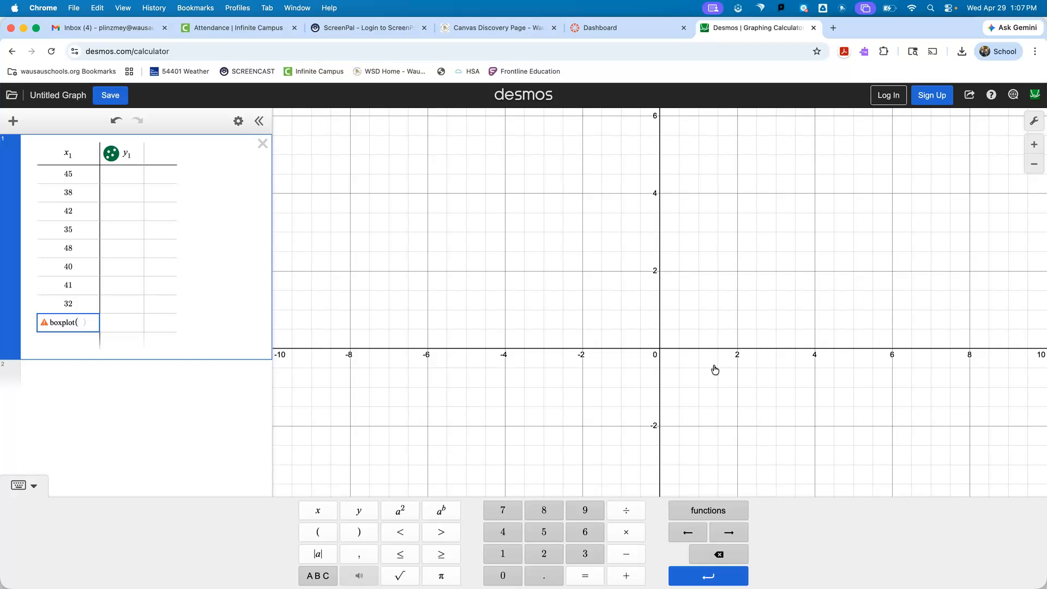
pyautogui.press('BackSpace')
pyautogui.press('BackSpace')
pyautogui.press('BackSpace')
pyautogui.press('BackSpace')
pyautogui.press('BackSpace')
pyautogui.press('BackSpace')
pyautogui.press('BackSpace')
pyautogui.press('BackSpace')
pyautogui.press('BackSpace')
pyautogui.press('BackSpace')
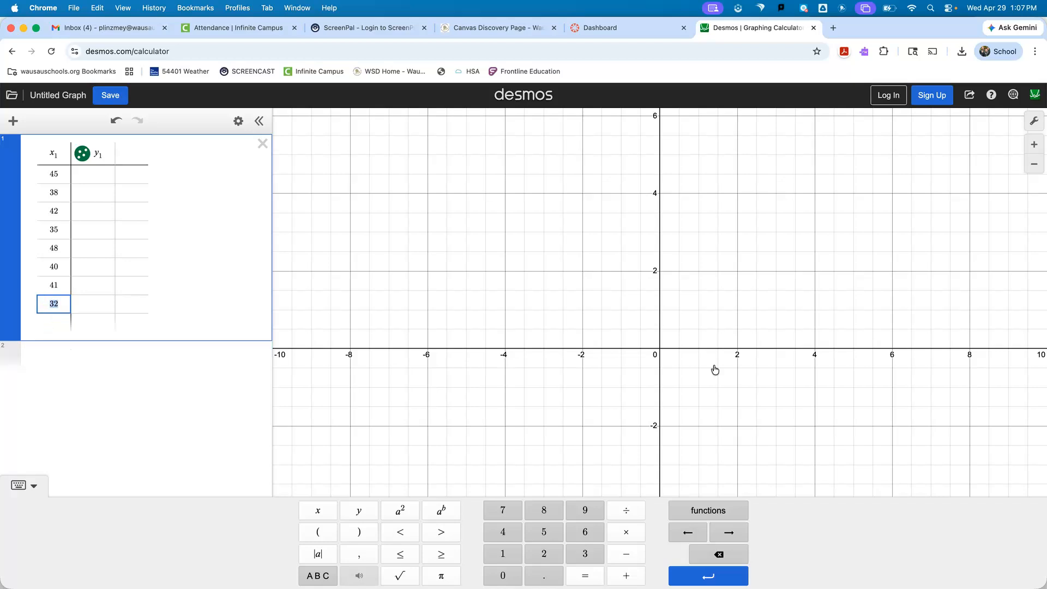
# Step: Re-enter 46 and 39 below 32 in the x₁ column
pyautogui.press('Return')
pyautogui.write('46')
pyautogui.press('Return')
pyautogui.write('39')
pyautogui.press('Return')
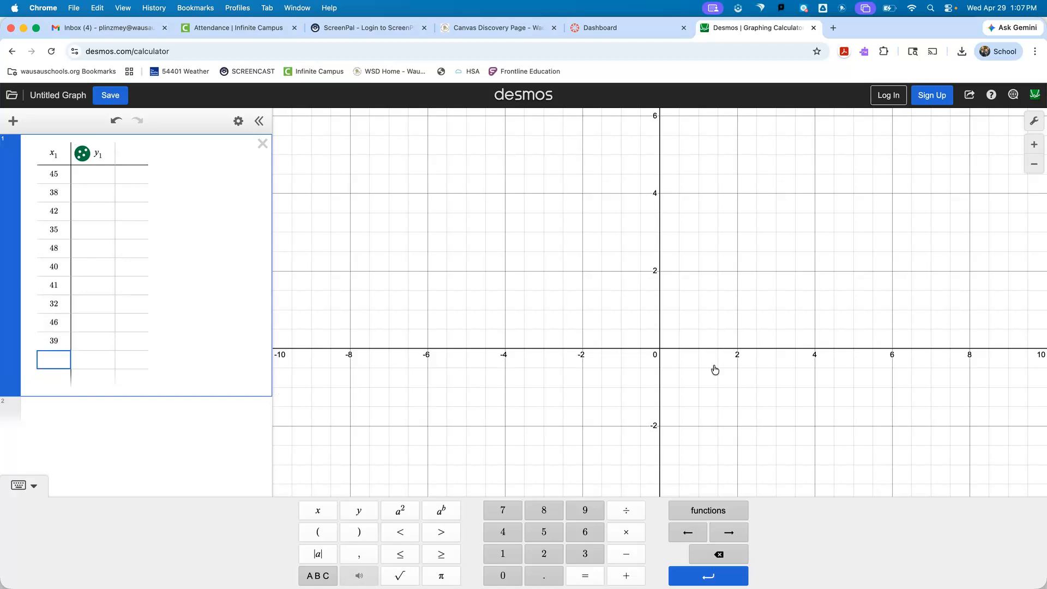
# Step: Add the expression boxplot(x₁) below the table and zoom the graph to fit the box plot
pyautogui.scroll(-3, 586, 459)
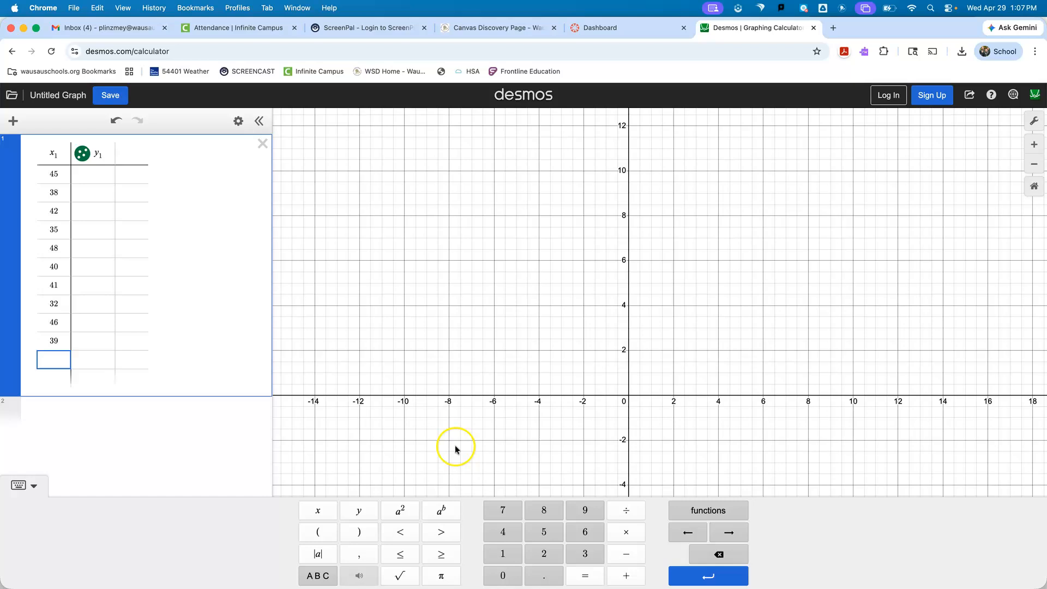
pyautogui.click(232, 429)
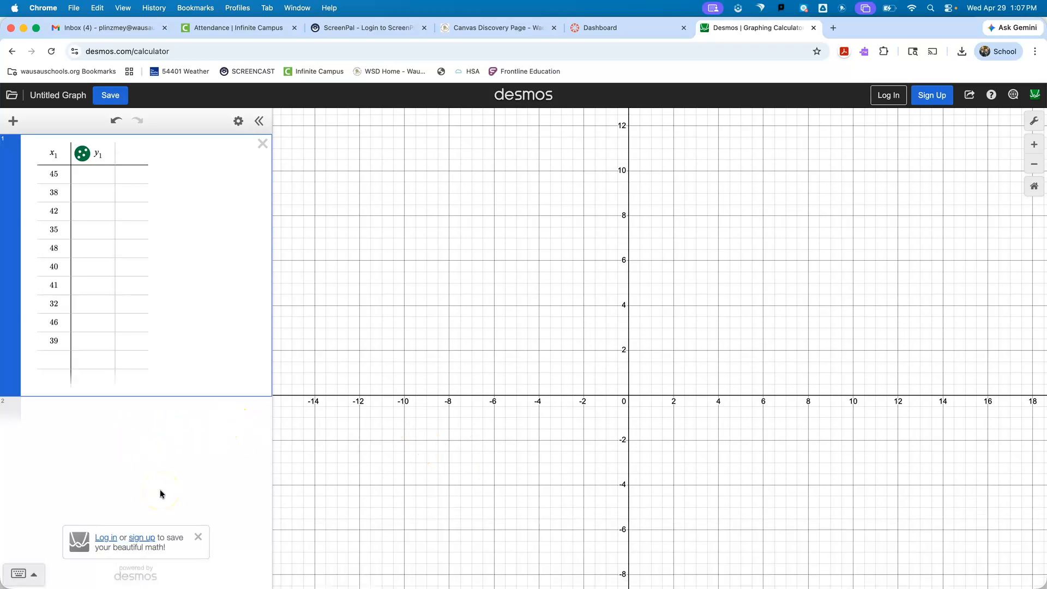
pyautogui.click(28, 576)
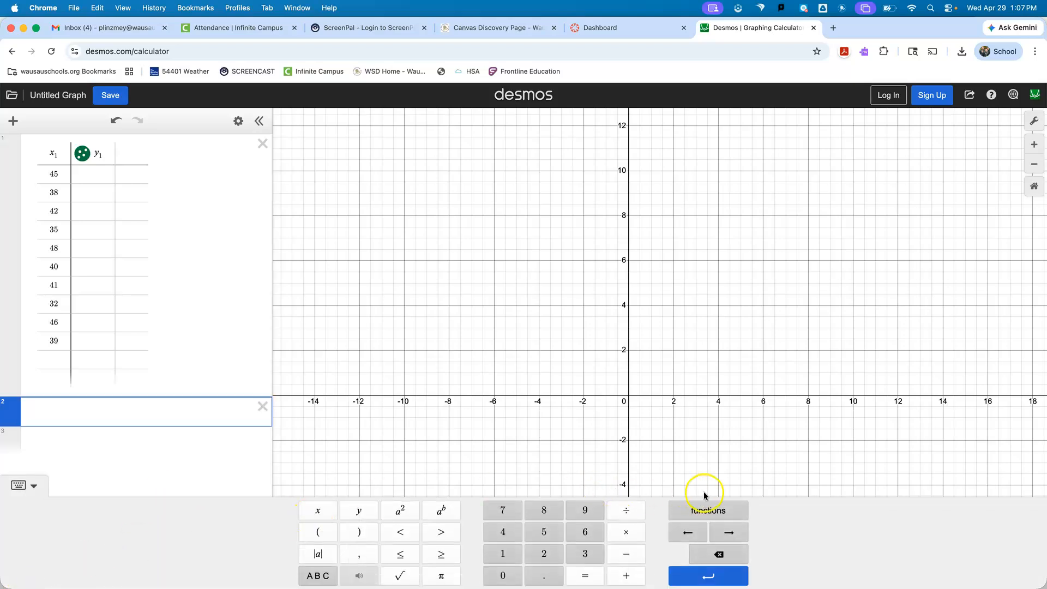
pyautogui.click(712, 511)
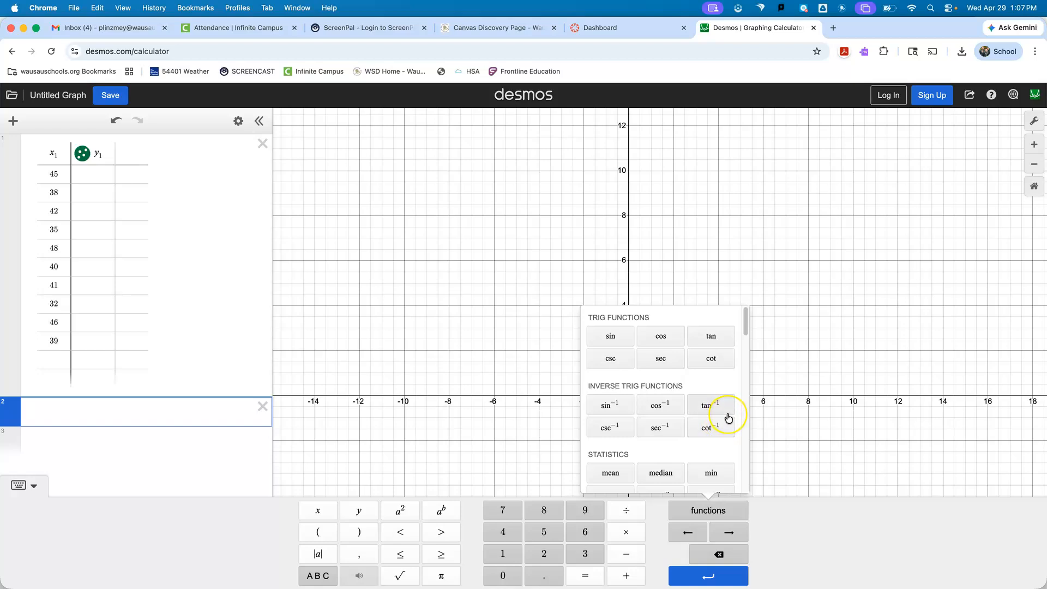
pyautogui.scroll(-5, 726, 421)
pyautogui.click(714, 403)
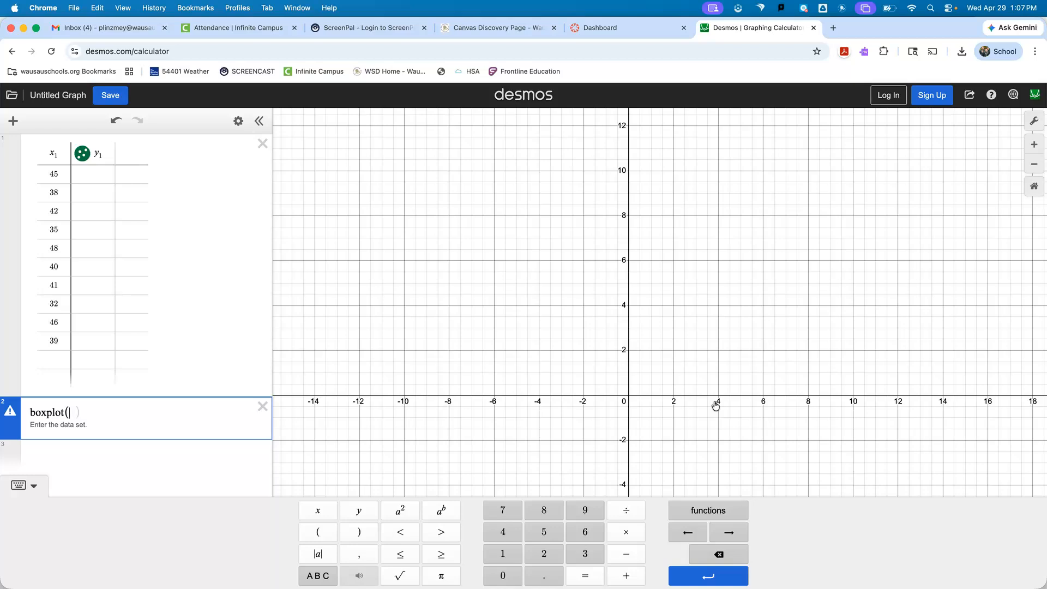
pyautogui.write('x1')
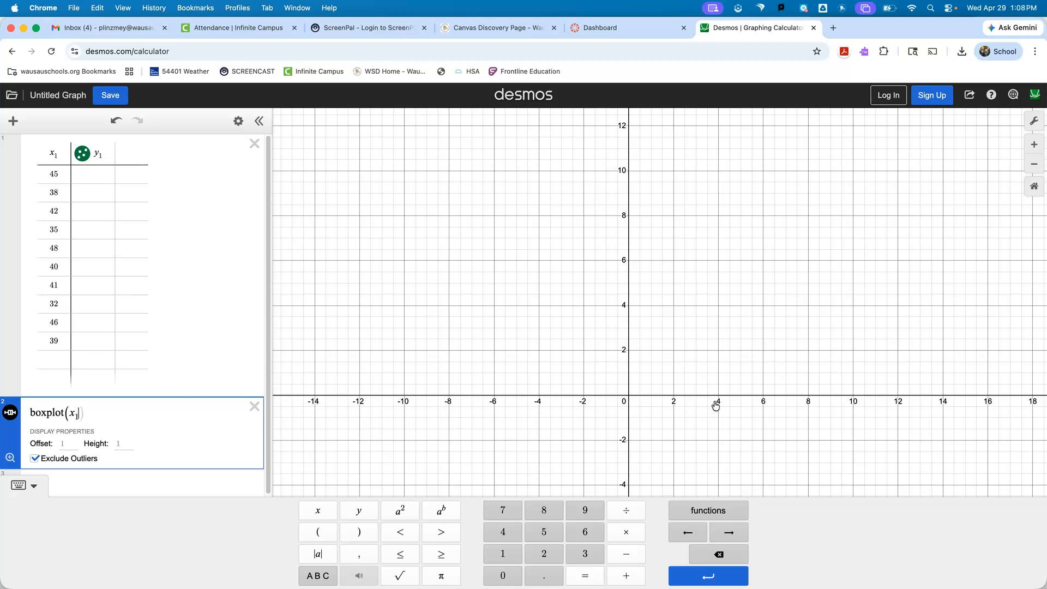
pyautogui.press('Return')
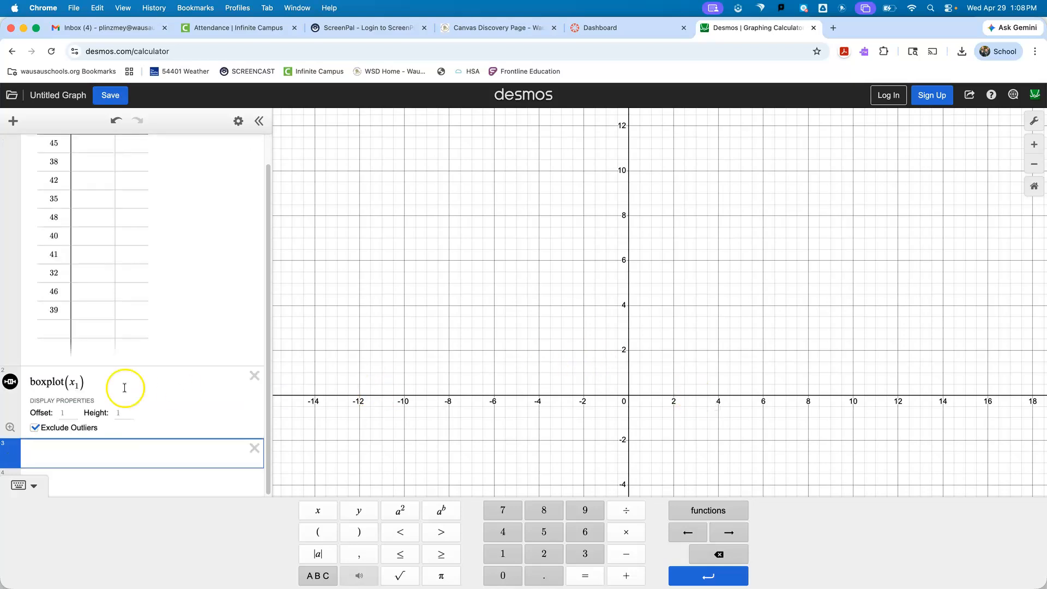
pyautogui.click(11, 429)
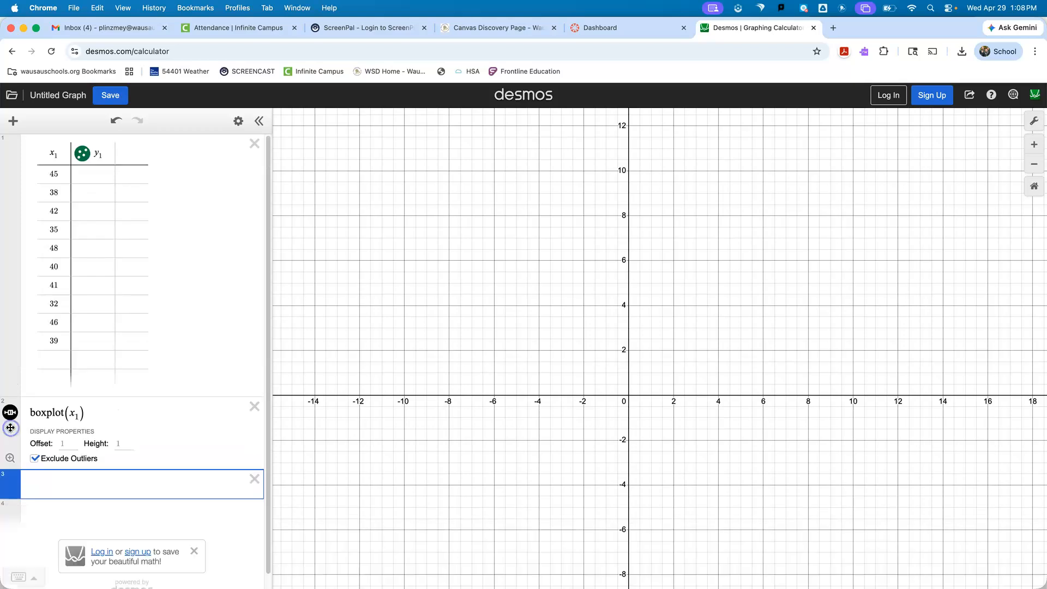
pyautogui.click(10, 458)
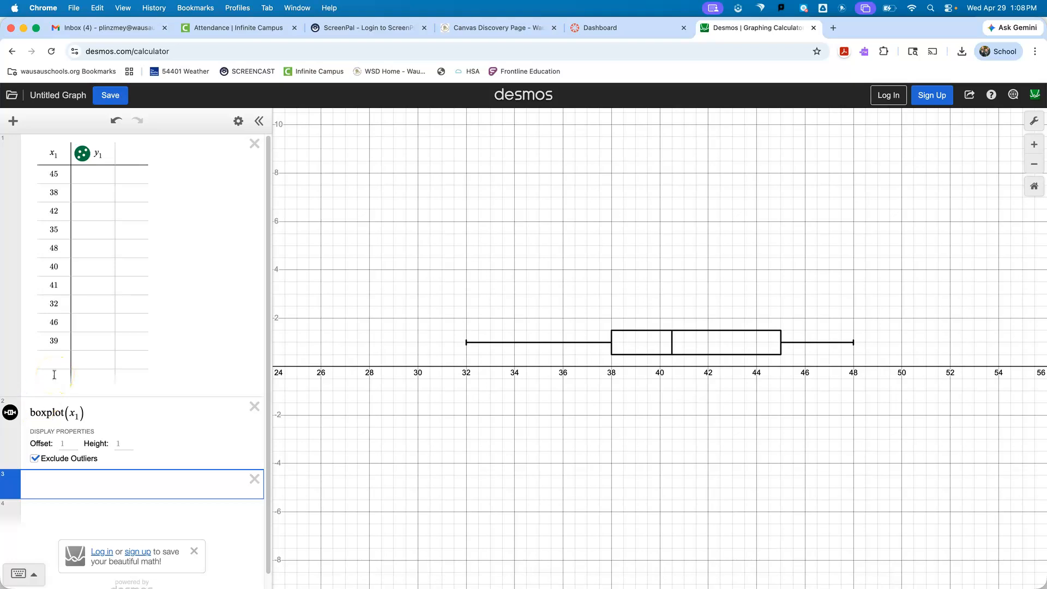
# Step: Add the statistics expression stats(x₁) on the line below the box plot expression
pyautogui.click(26, 575)
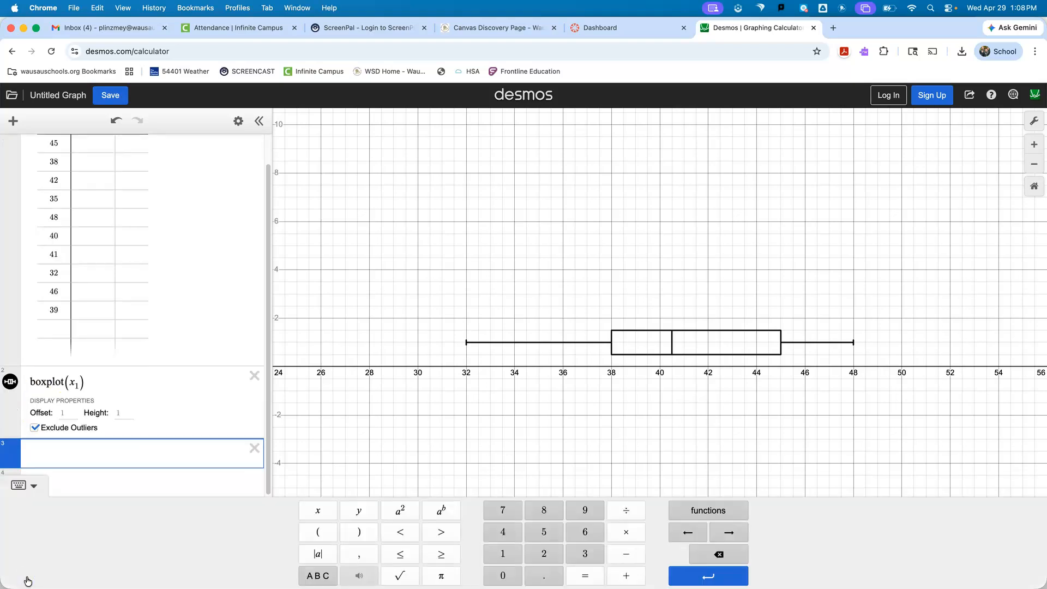
pyautogui.click(714, 513)
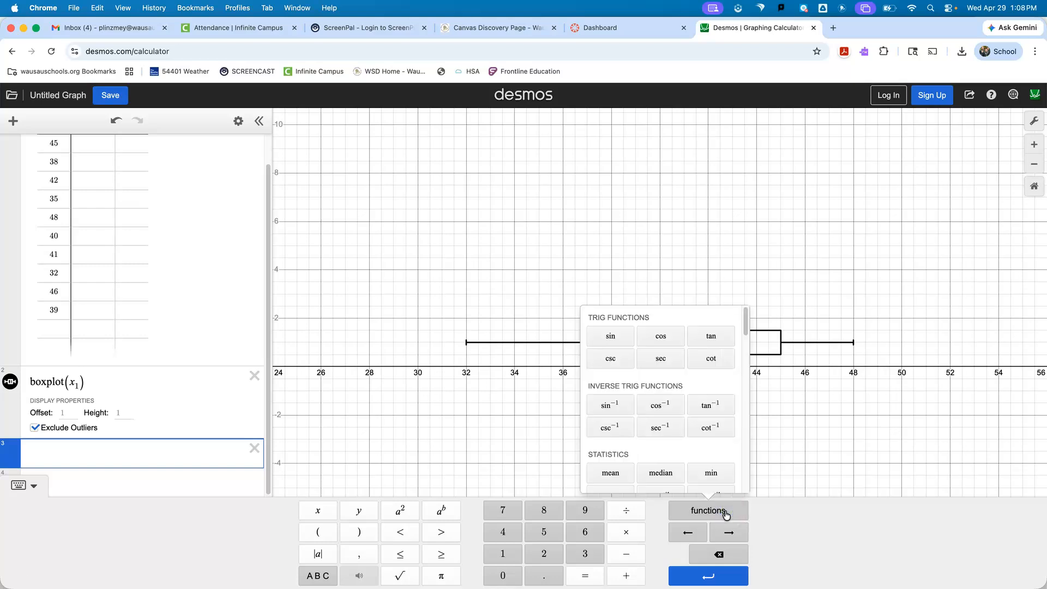
pyautogui.moveTo(746, 329); pyautogui.dragTo(749, 354)
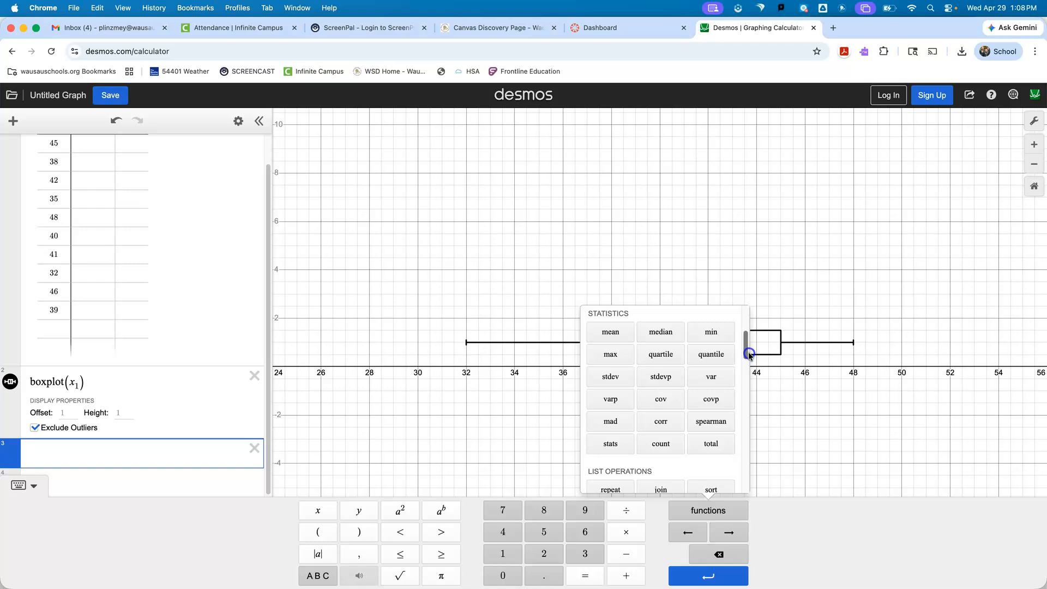
pyautogui.moveTo(749, 353); pyautogui.dragTo(749, 353)
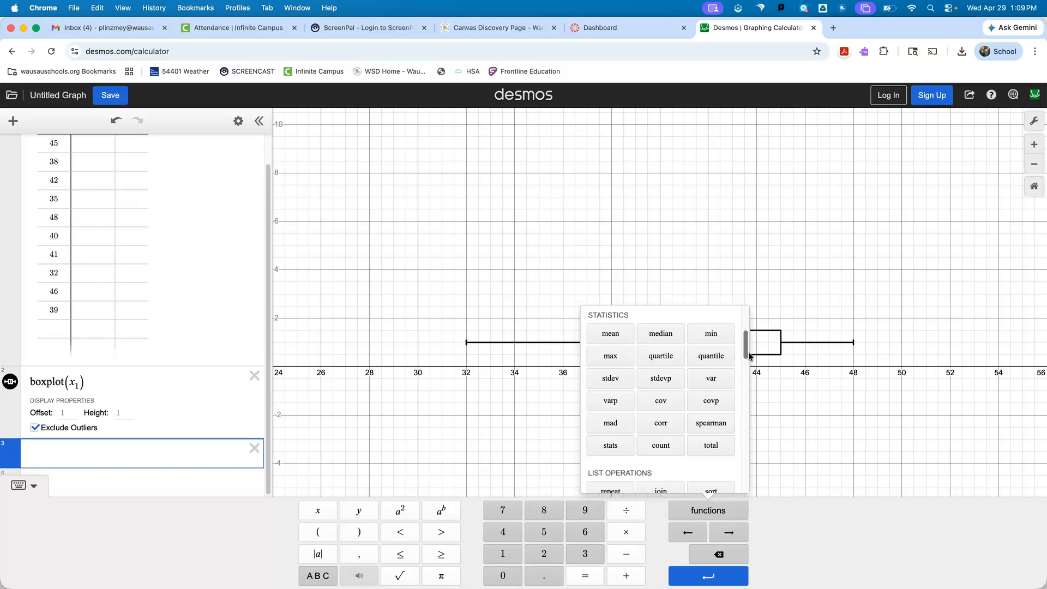
pyautogui.click(612, 445)
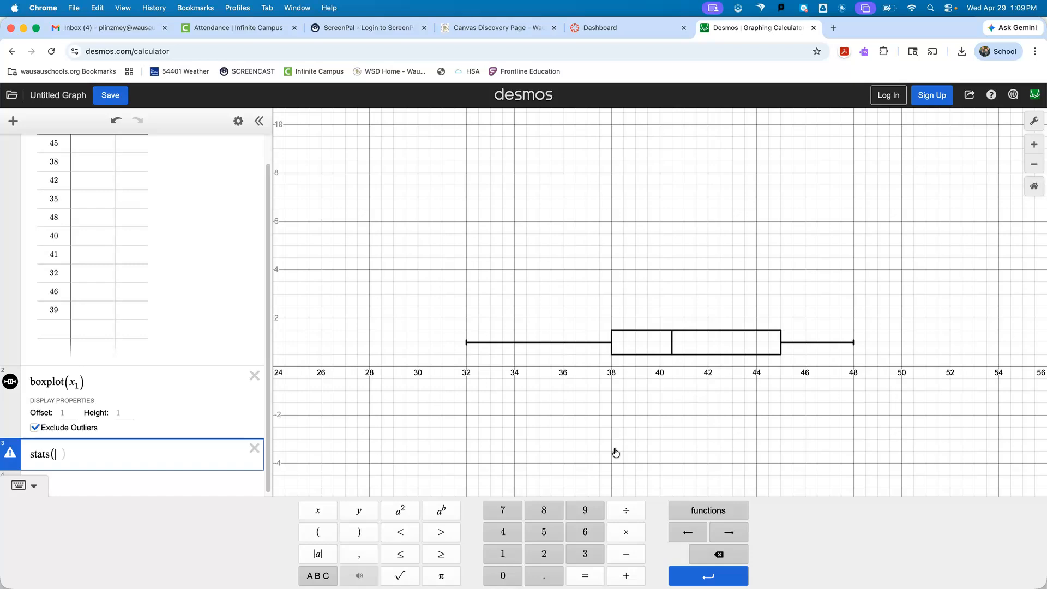
pyautogui.write('x1')
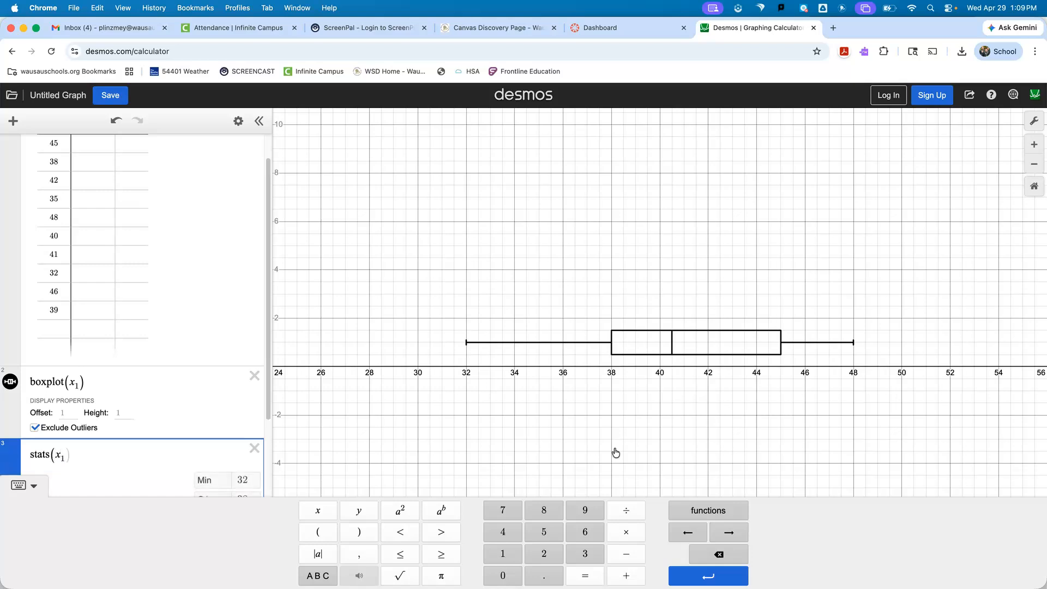
# Step: Complete the stats(x₁) line, switch to Notebook and go to the answer blanks and number line of Example A
pyautogui.press('Return')
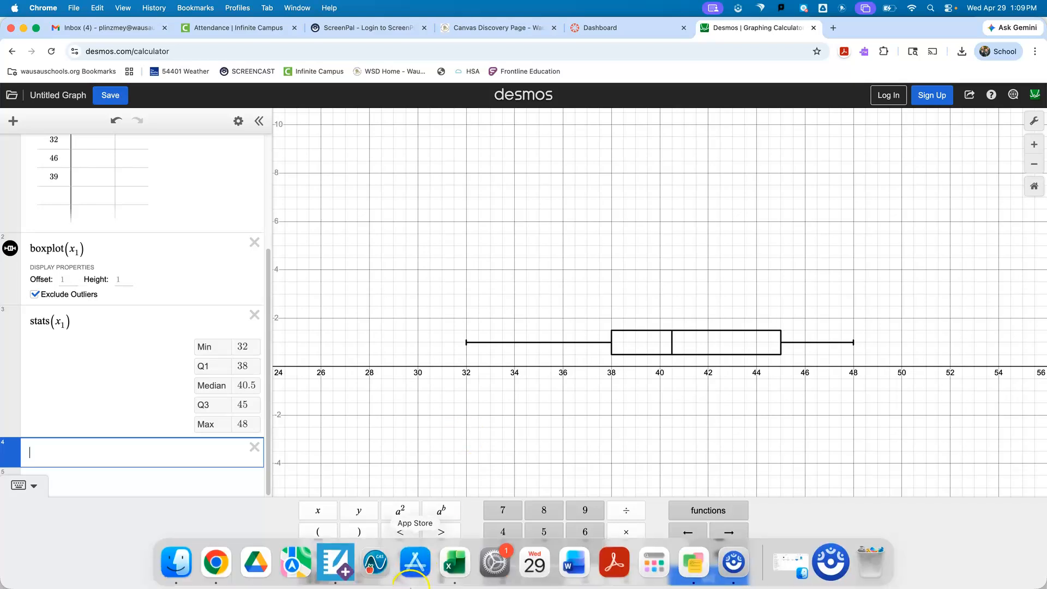
pyautogui.moveTo(334, 587)
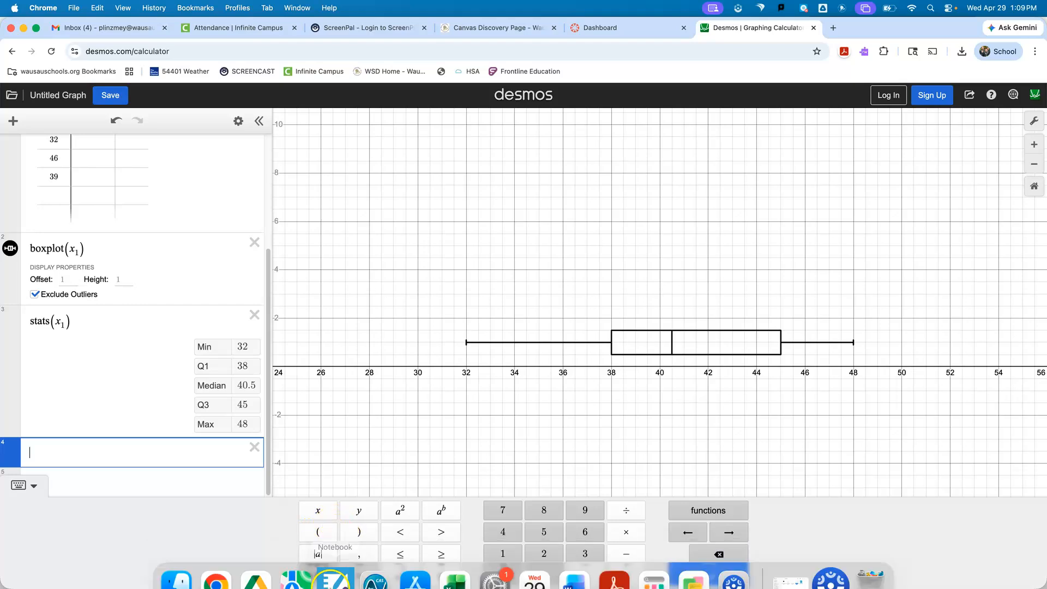
pyautogui.click(333, 562)
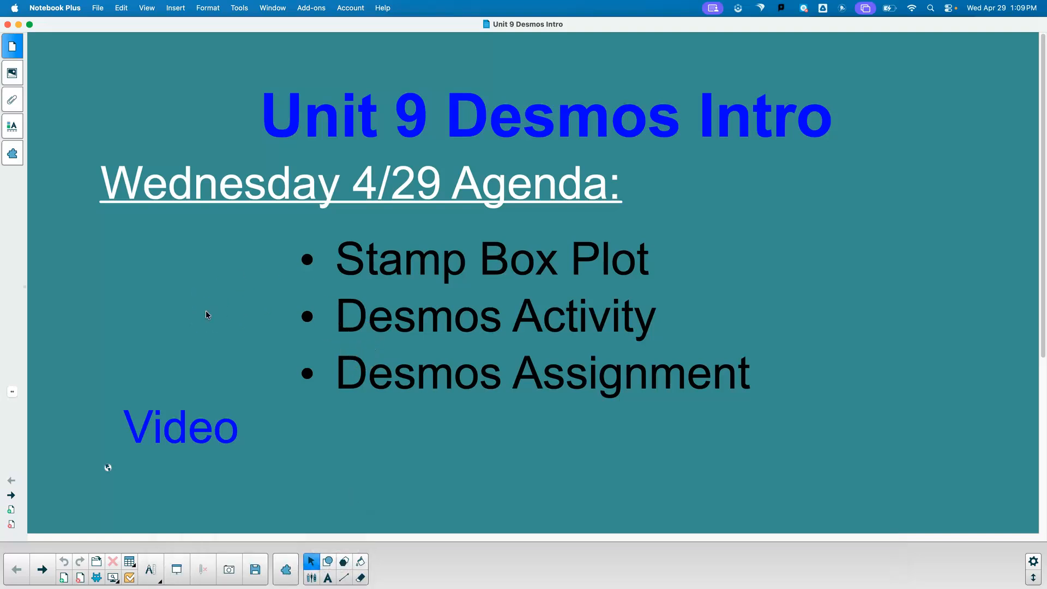
pyautogui.click(11, 496)
pyautogui.click(11, 495)
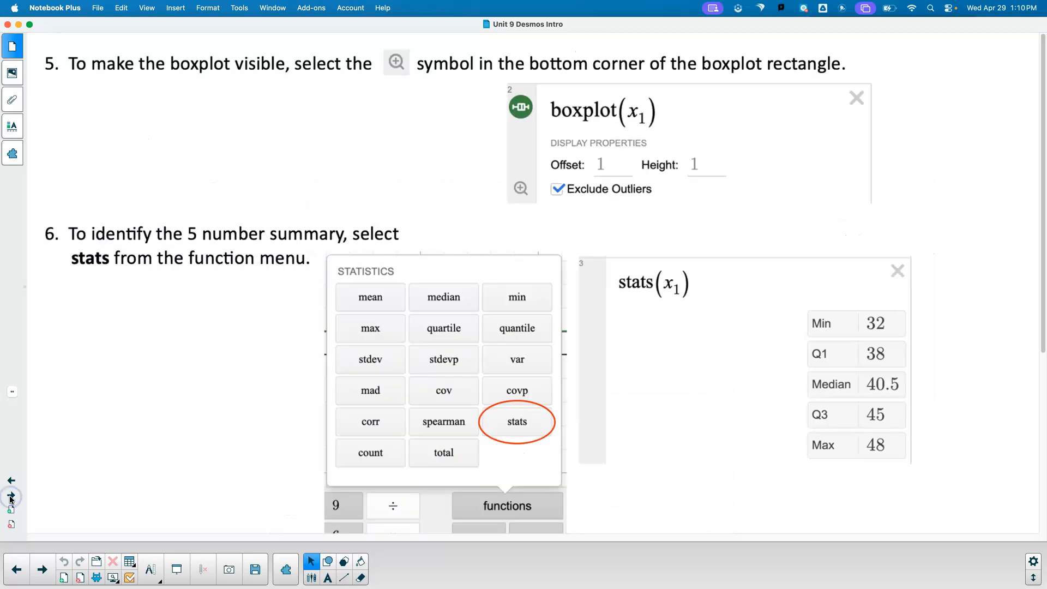
pyautogui.click(11, 495)
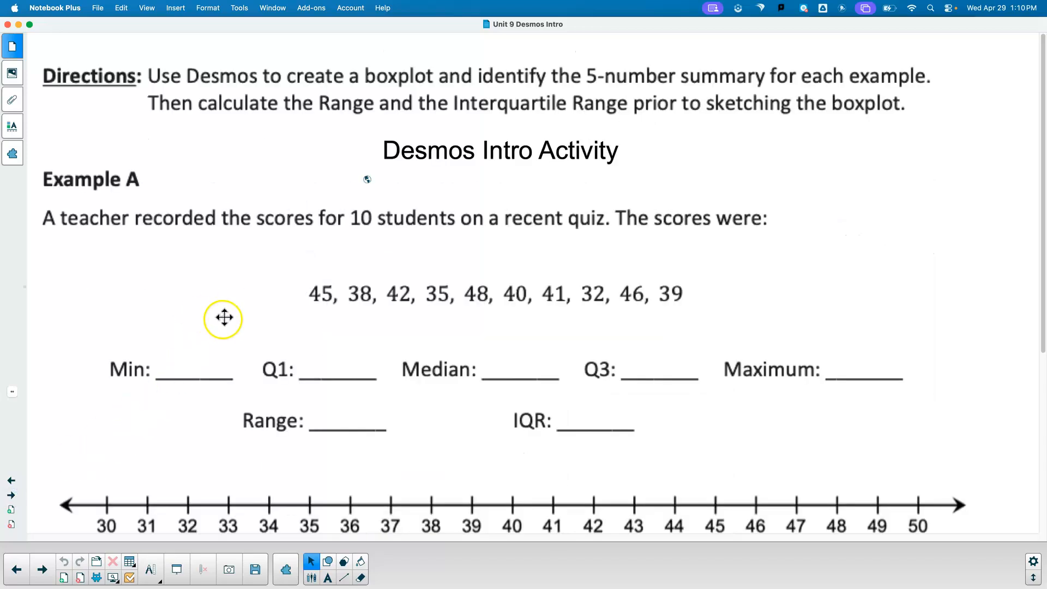
pyautogui.scroll(-3, 224, 322)
pyautogui.scroll(-3, 224, 323)
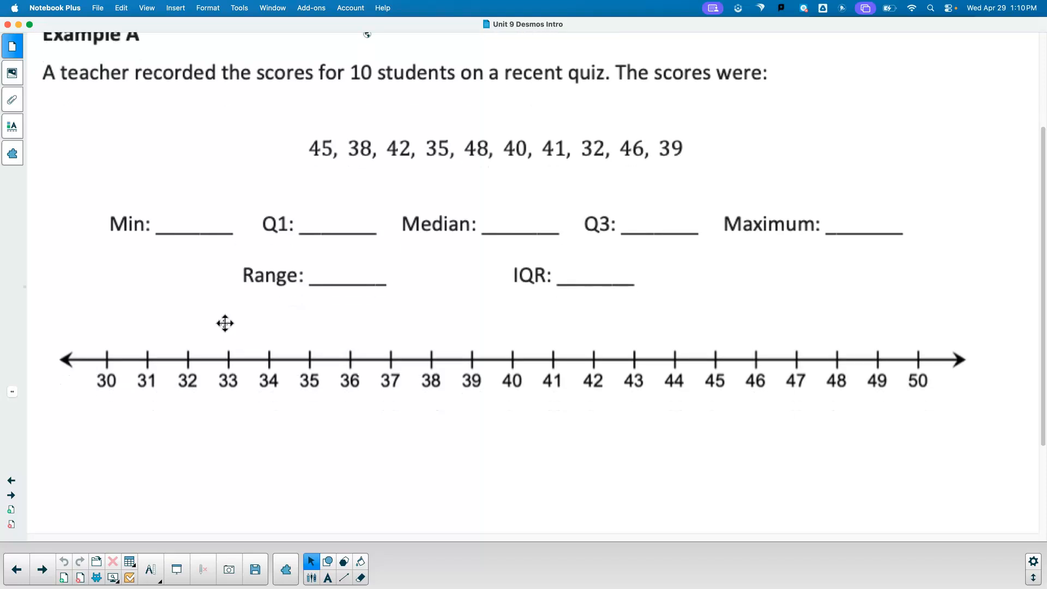
pyautogui.click(690, 476)
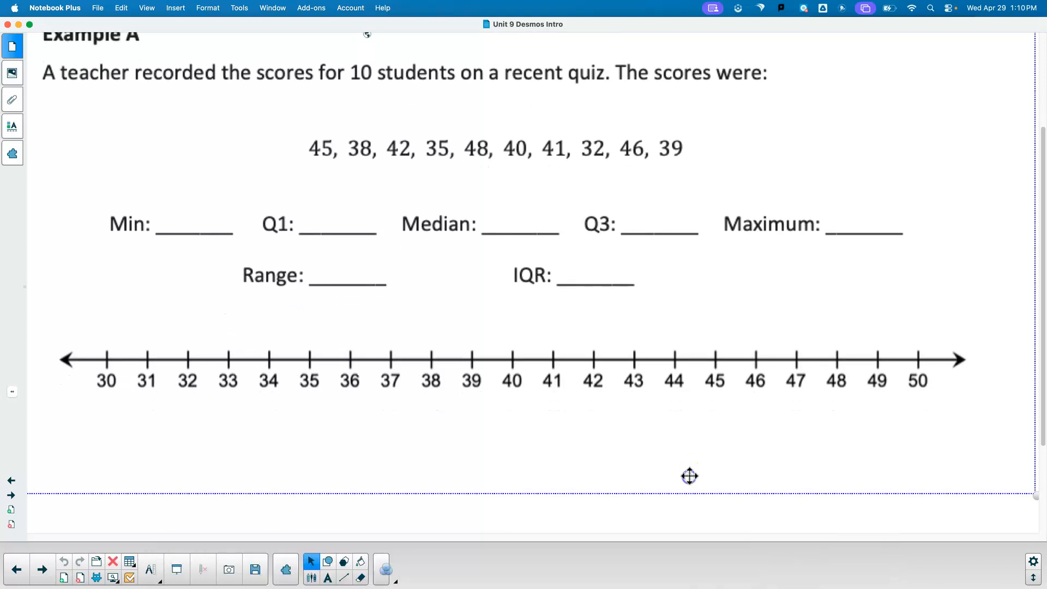
# Step: Handwrite in dark red Min 32, Q1 38, Median 40.5, Q3 45, Maximum 48, Range 16 and IQR 7 in the Example A blanks
pyautogui.click(314, 580)
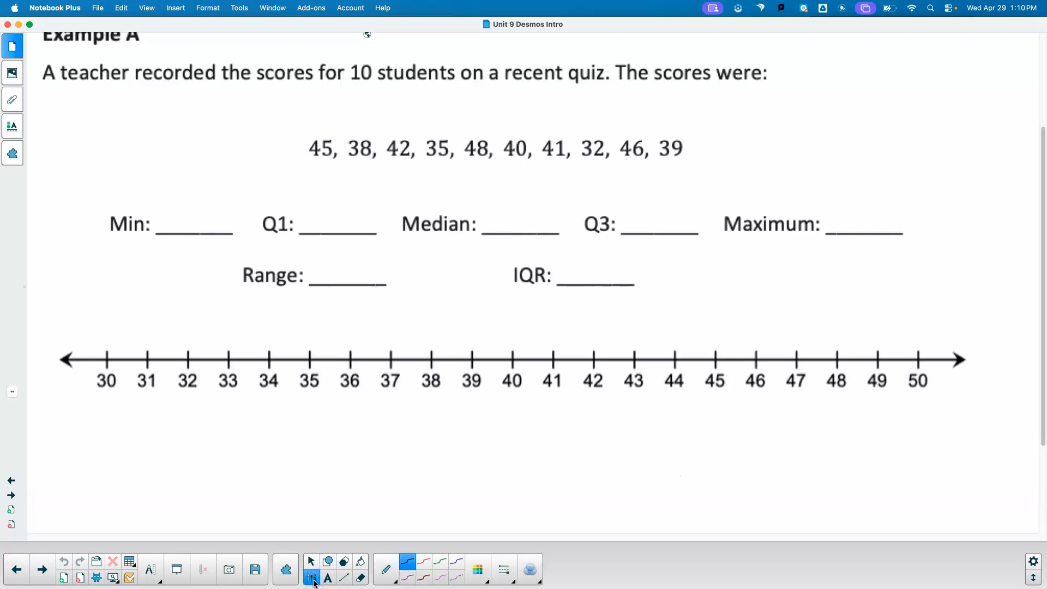
pyautogui.click(423, 578)
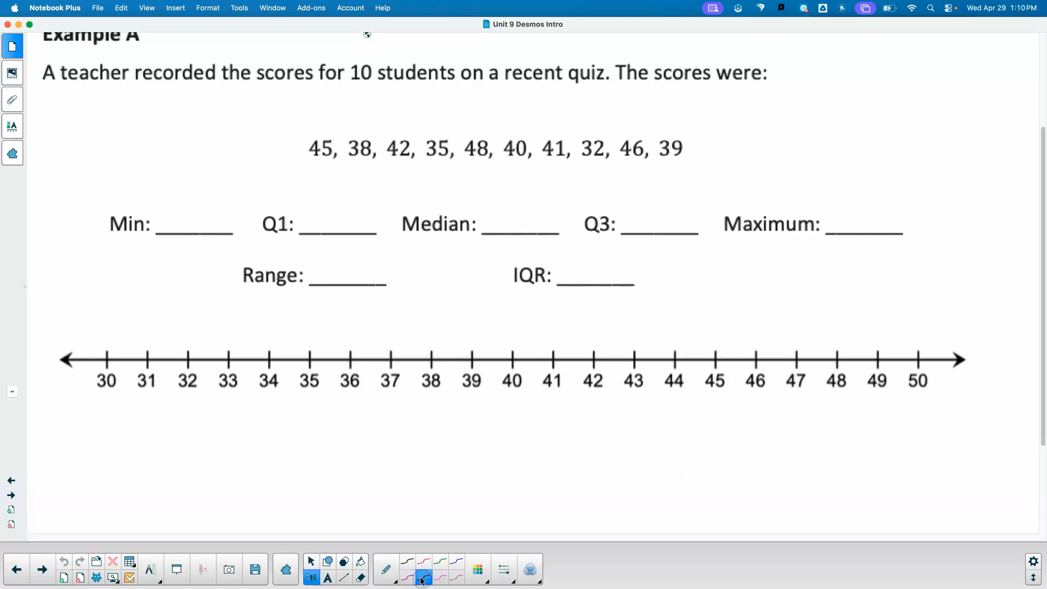
pyautogui.moveTo(180, 205); pyautogui.dragTo(186, 226)
pyautogui.moveTo(198, 206); pyautogui.dragTo(211, 221)
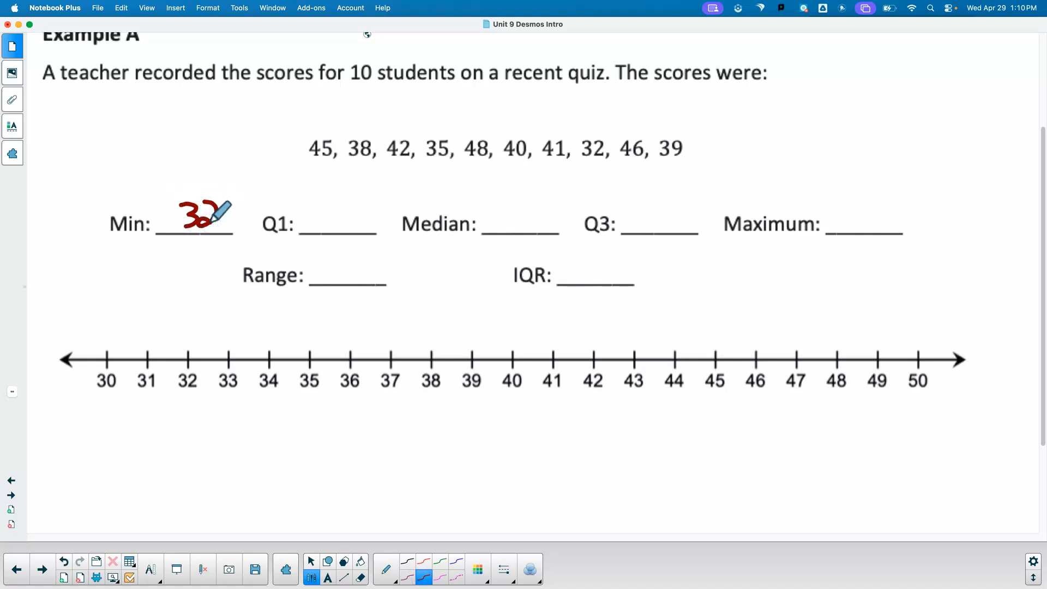
pyautogui.moveTo(328, 204)
pyautogui.mouseDown()
pyautogui.moveTo(330, 226)
pyautogui.moveTo(355, 206)
pyautogui.mouseUp()
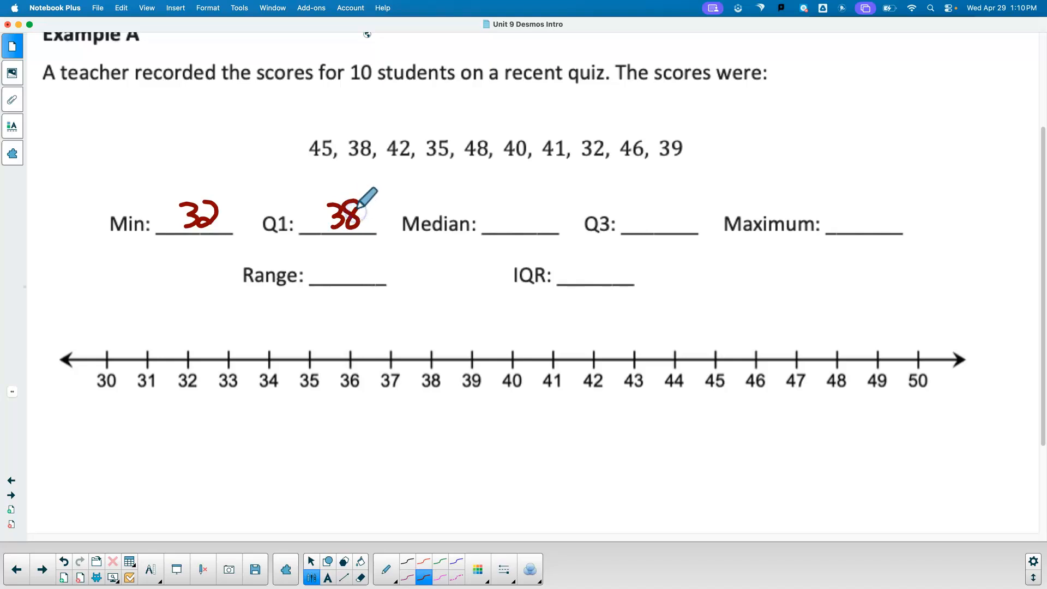
pyautogui.moveTo(512, 201)
pyautogui.mouseDown()
pyautogui.moveTo(517, 227)
pyautogui.moveTo(533, 215)
pyautogui.moveTo(547, 226)
pyautogui.moveTo(565, 205)
pyautogui.mouseUp()
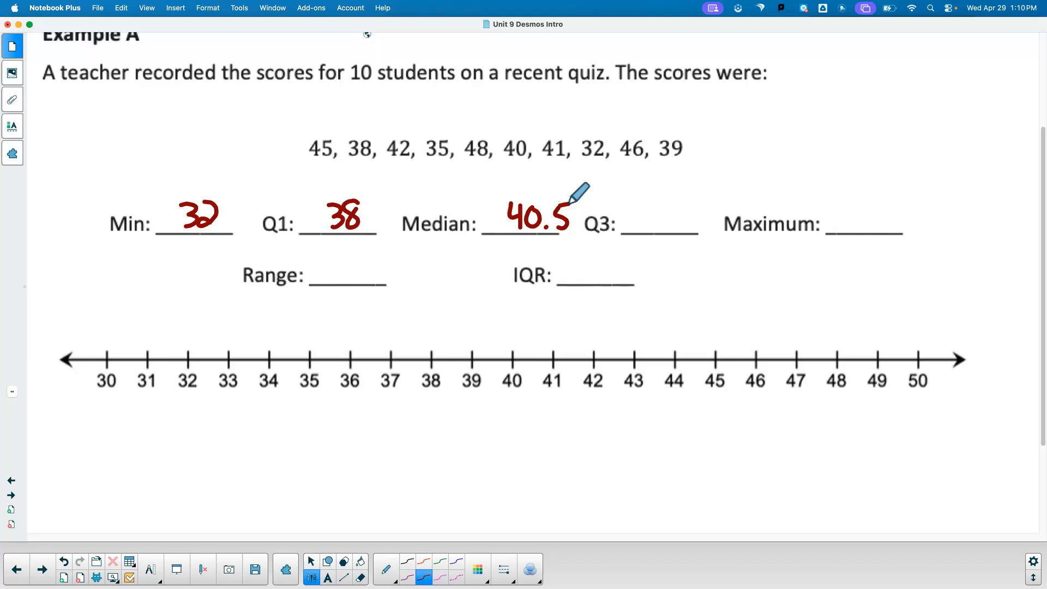
pyautogui.moveTo(661, 199)
pyautogui.mouseDown()
pyautogui.moveTo(674, 225)
pyautogui.moveTo(685, 204)
pyautogui.mouseUp()
pyautogui.moveTo(859, 199)
pyautogui.mouseDown()
pyautogui.moveTo(870, 224)
pyautogui.moveTo(892, 203)
pyautogui.mouseUp()
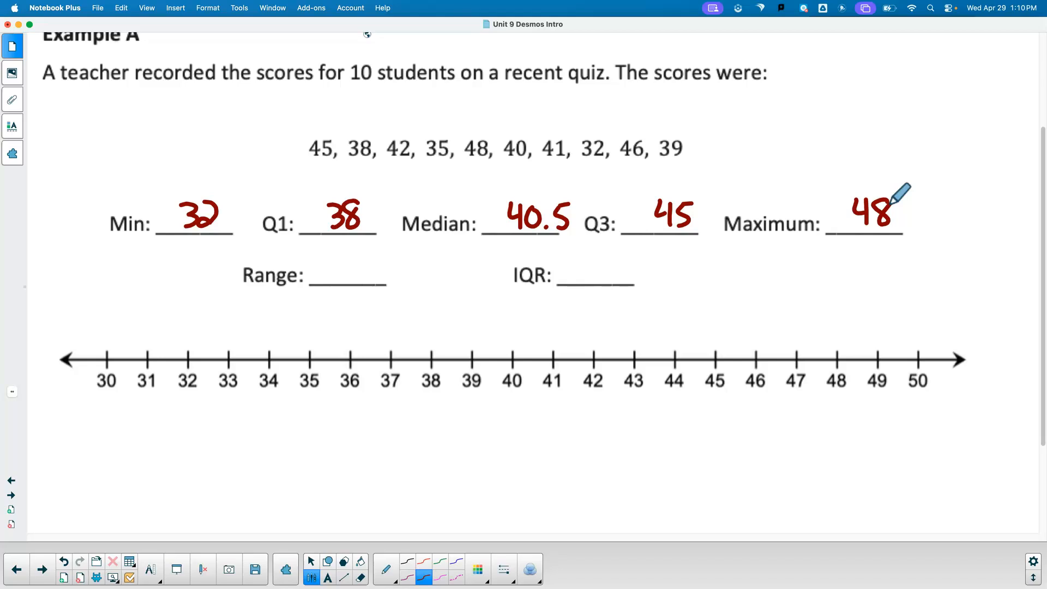
pyautogui.moveTo(347, 252)
pyautogui.mouseDown()
pyautogui.moveTo(344, 280)
pyautogui.moveTo(361, 271)
pyautogui.mouseUp()
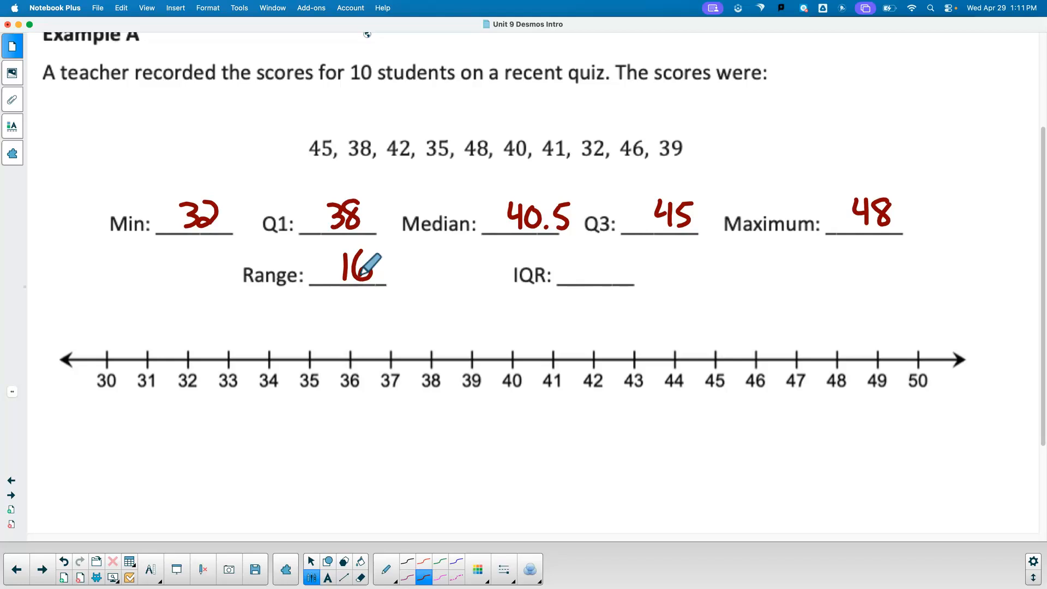
pyautogui.moveTo(588, 256); pyautogui.dragTo(601, 280)
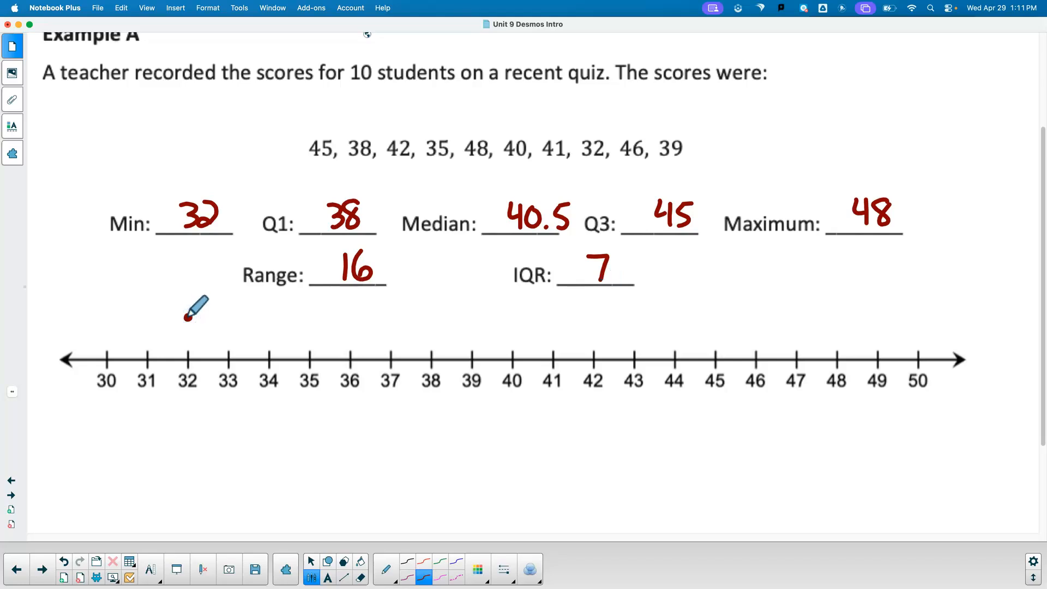
# Step: Sketch the box above the number line from 38 to 45 with a median line at 40.5
pyautogui.moveTo(428, 298); pyautogui.dragTo(429, 330)
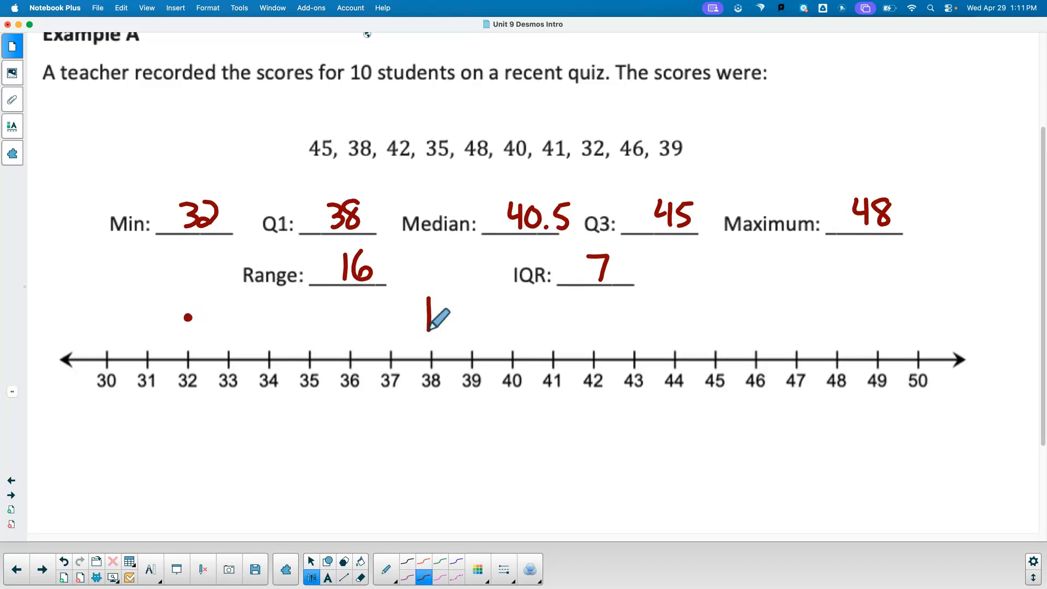
pyautogui.moveTo(530, 296); pyautogui.dragTo(531, 330)
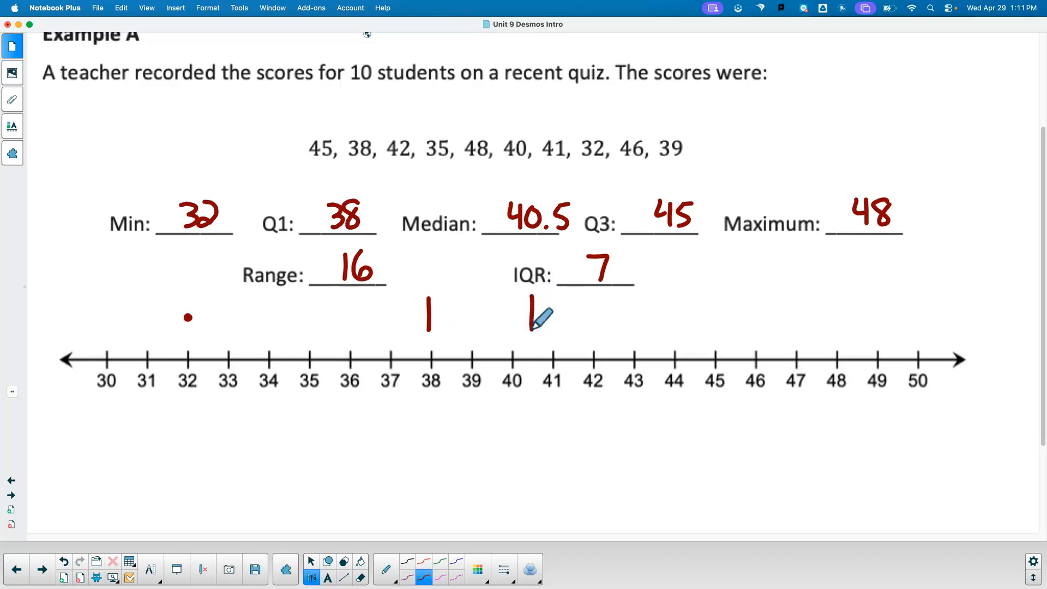
pyautogui.moveTo(714, 292); pyautogui.dragTo(713, 330)
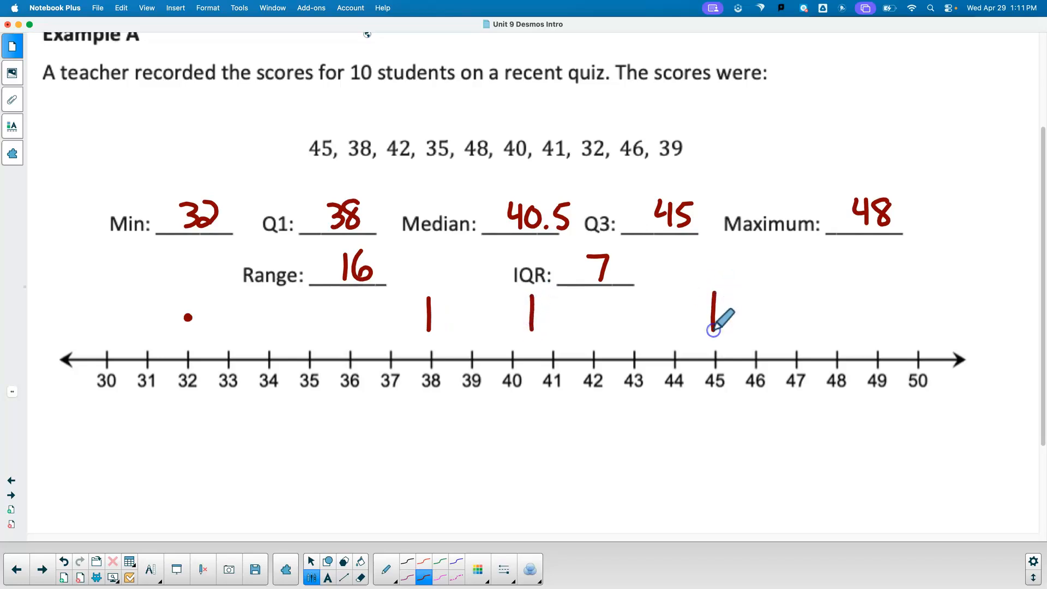
pyautogui.moveTo(428, 332); pyautogui.dragTo(715, 336)
pyautogui.moveTo(428, 295); pyautogui.dragTo(715, 293)
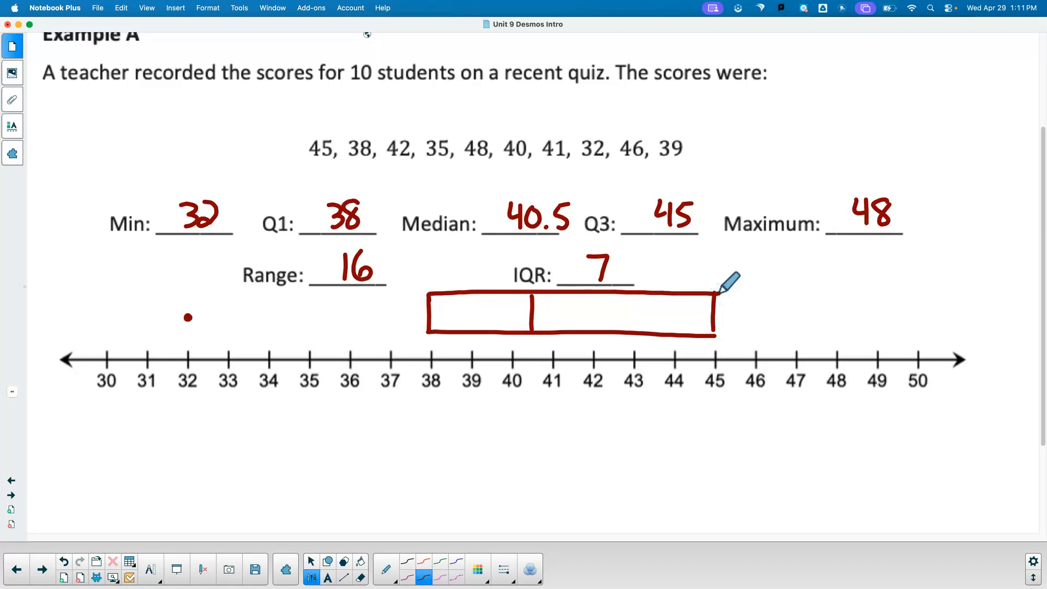
# Step: Mark the maximum at 48, draw whiskers from the box to 48 and 32, and advance to the next page
pyautogui.click(837, 315)
pyautogui.moveTo(715, 315); pyautogui.dragTo(840, 317)
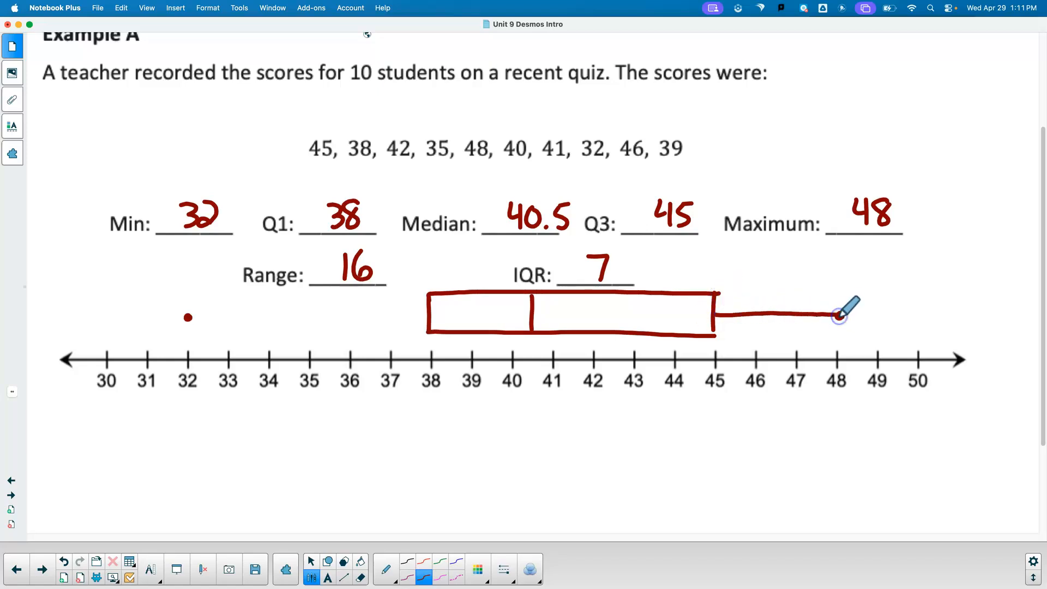
pyautogui.moveTo(188, 317); pyautogui.dragTo(425, 316)
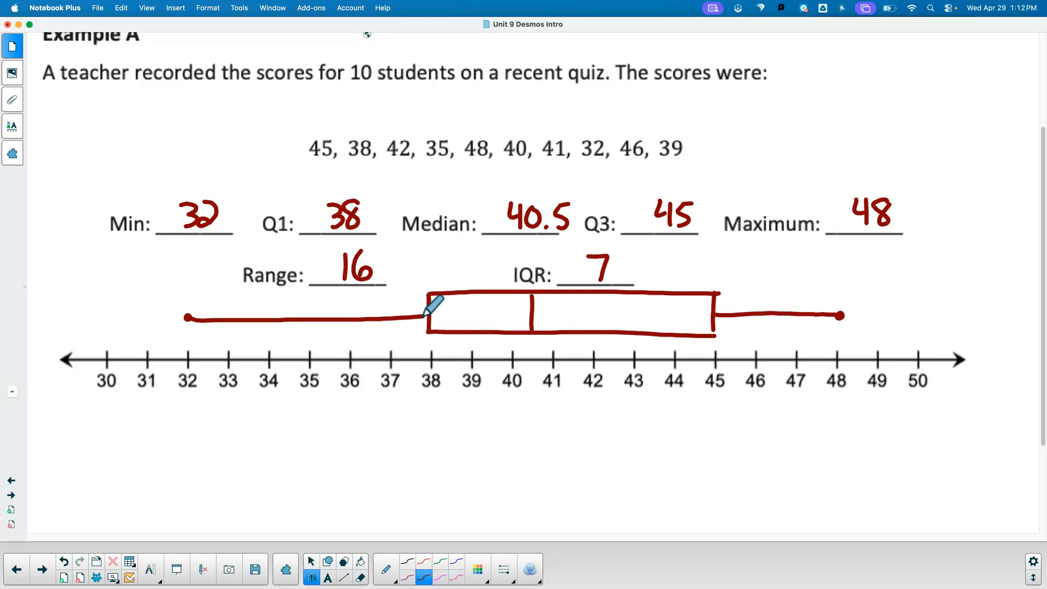
pyautogui.click(42, 569)
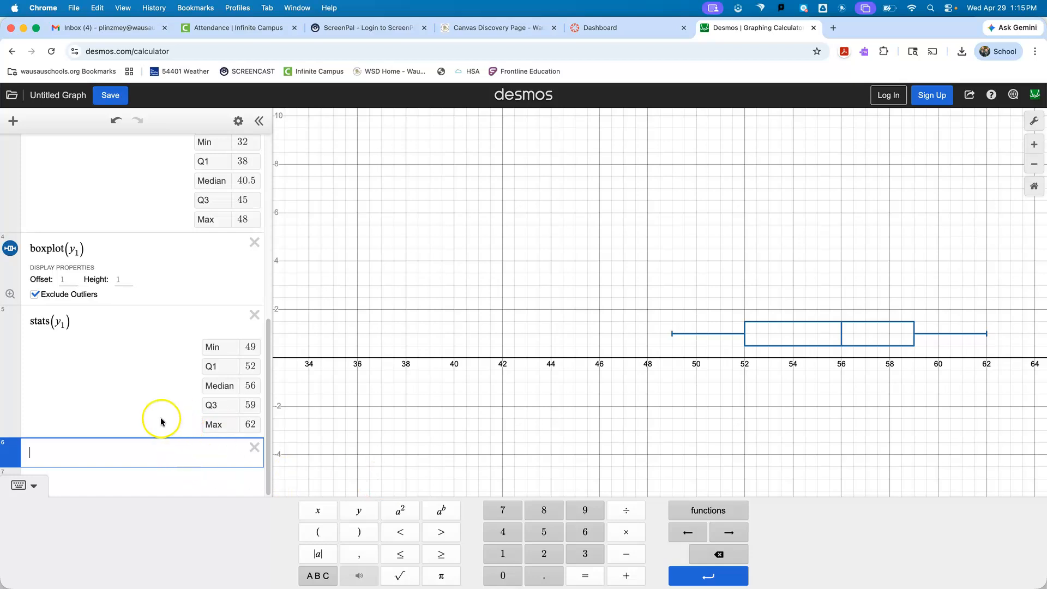
# Step: Review the x₁ and y₁ data and both statistics summaries, showing the x₁ box plot and hiding it again
pyautogui.scroll(10, 161, 421)
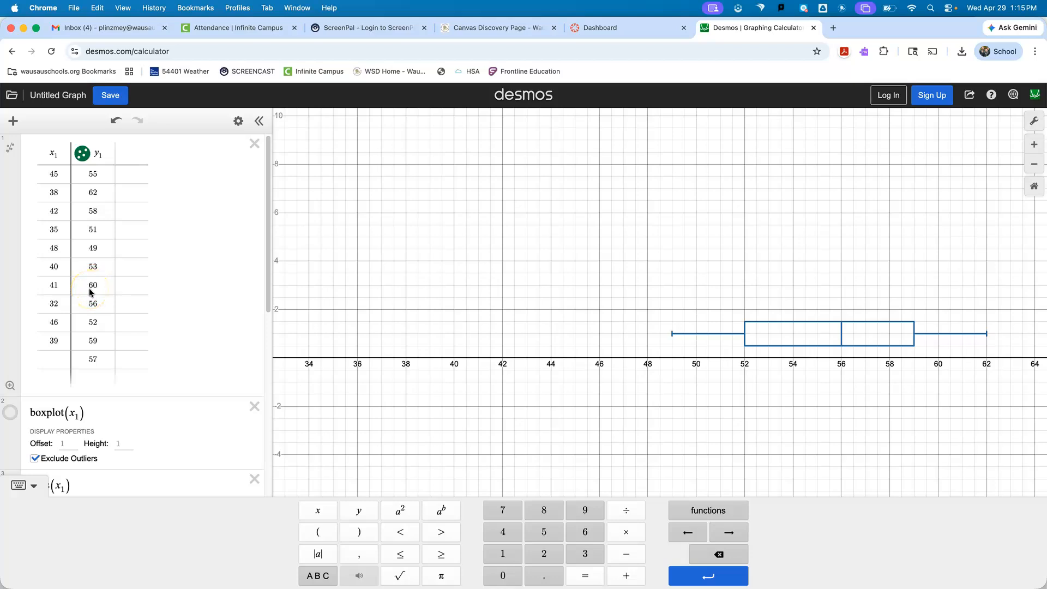
pyautogui.scroll(-4, 91, 292)
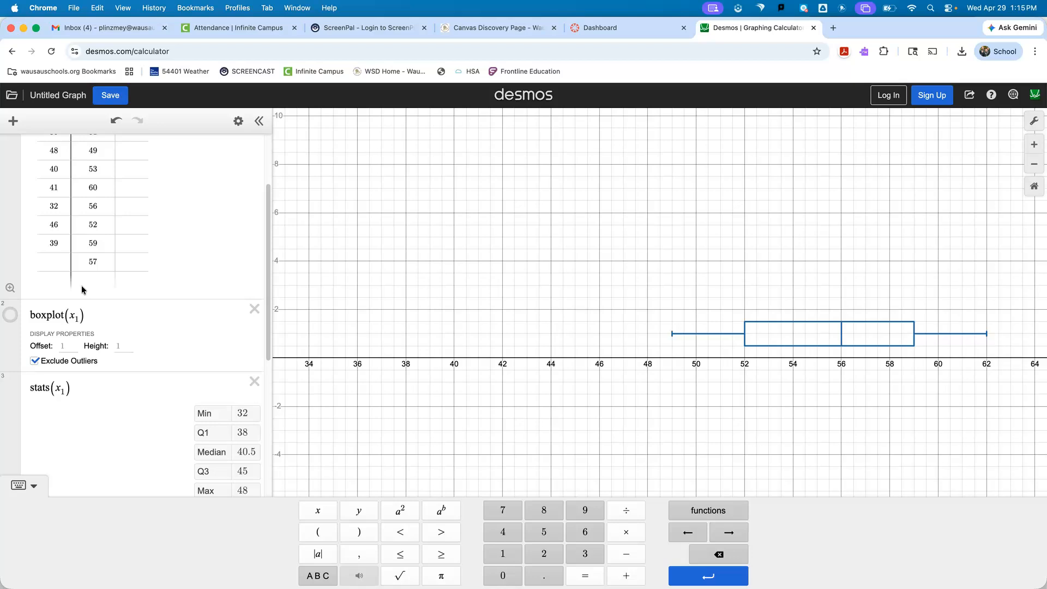
pyautogui.click(10, 317)
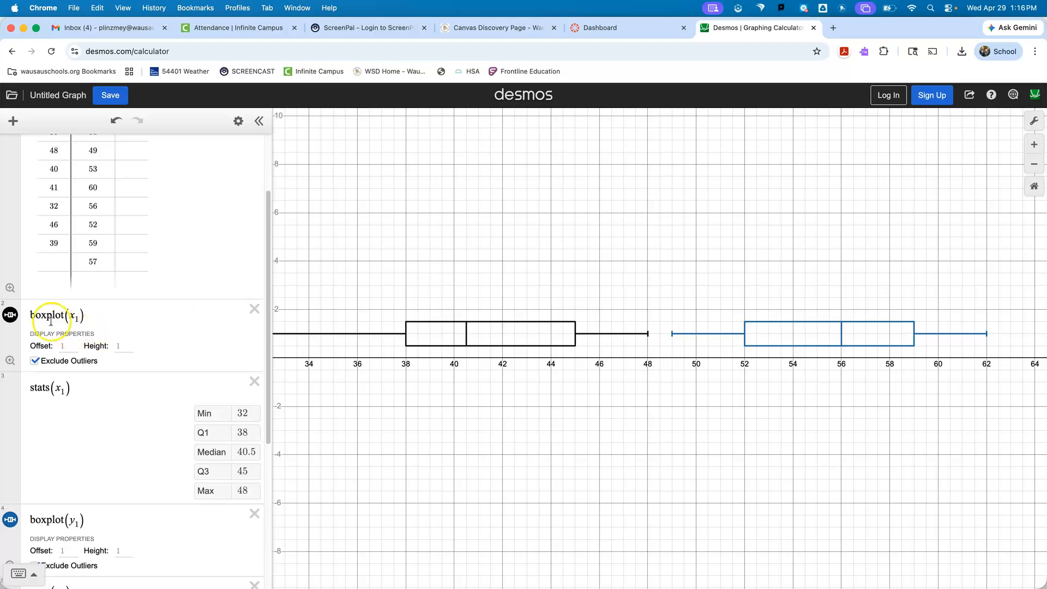
pyautogui.click(10, 316)
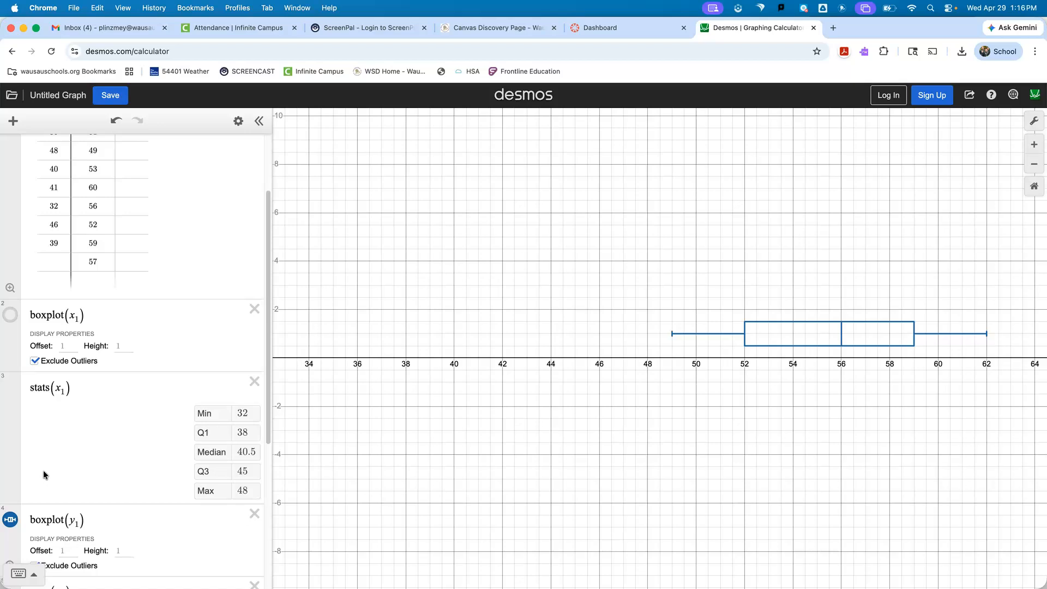
pyautogui.scroll(-5, 44, 475)
pyautogui.click(28, 545)
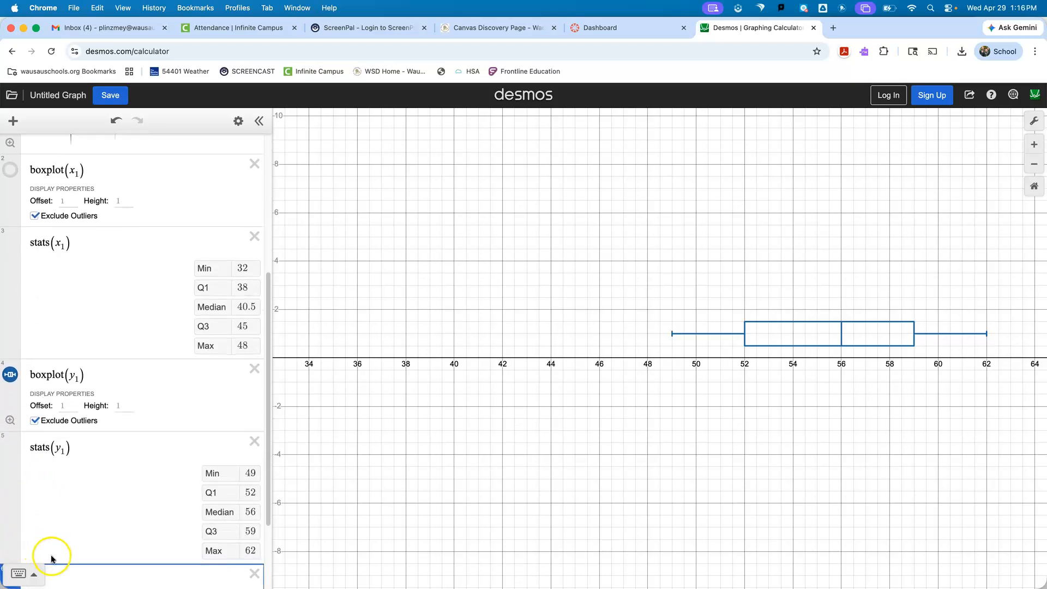
pyautogui.scroll(-2, 52, 551)
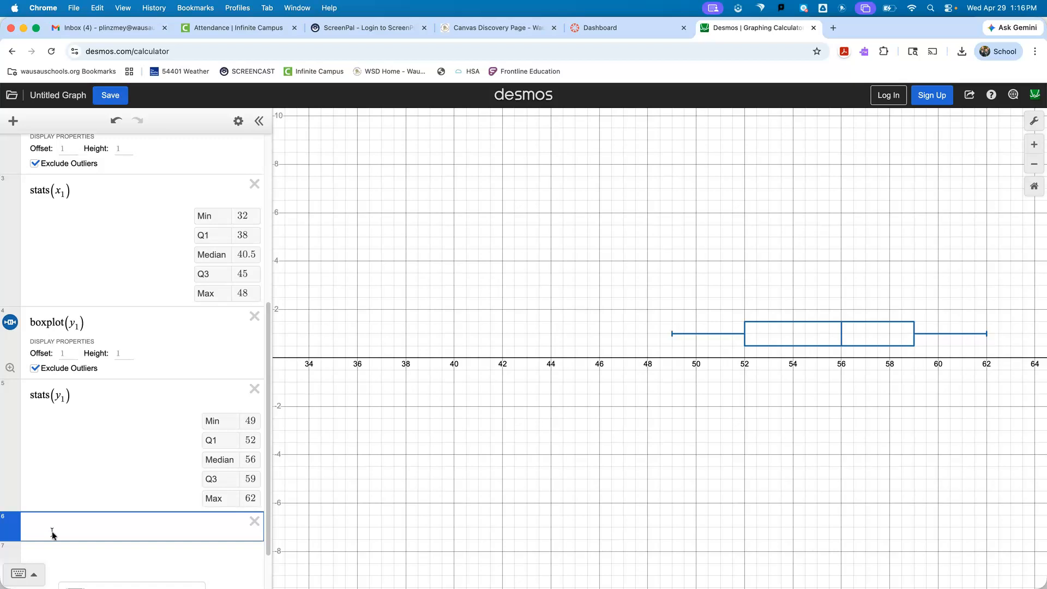
# Step: Switch to Notebook and advance to the "Unit 9 Desmos Activity Due Tomorrow" page
pyautogui.moveTo(68, 587)
pyautogui.click(232, 578)
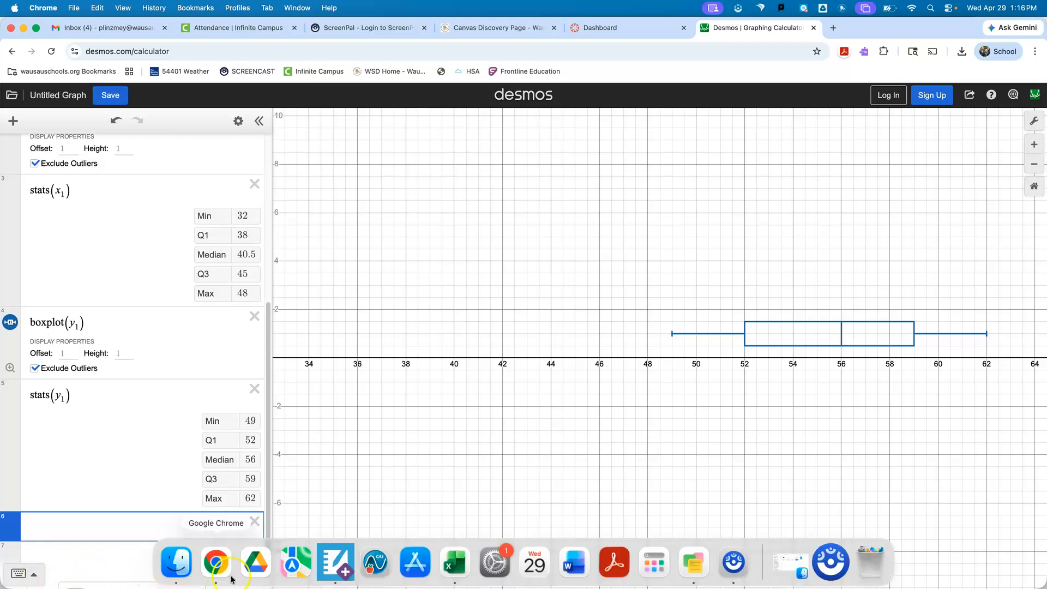
pyautogui.click(332, 572)
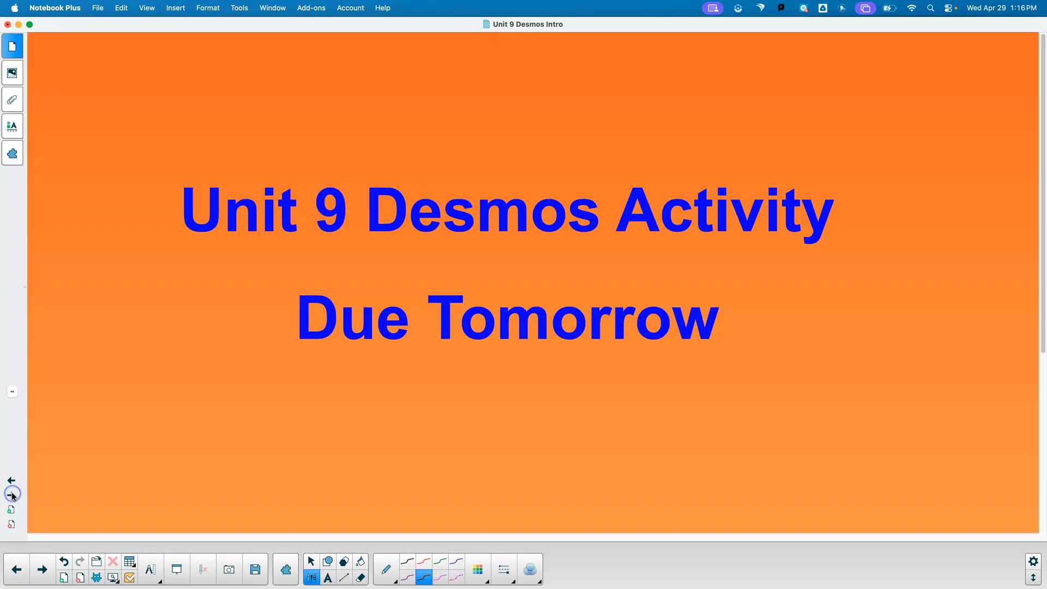
pyautogui.click(11, 495)
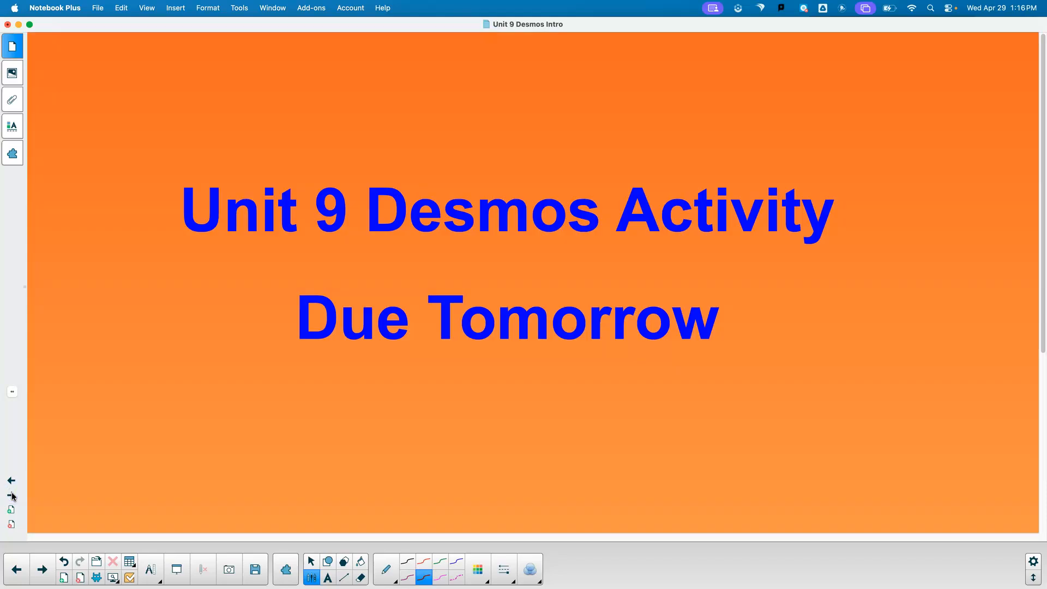